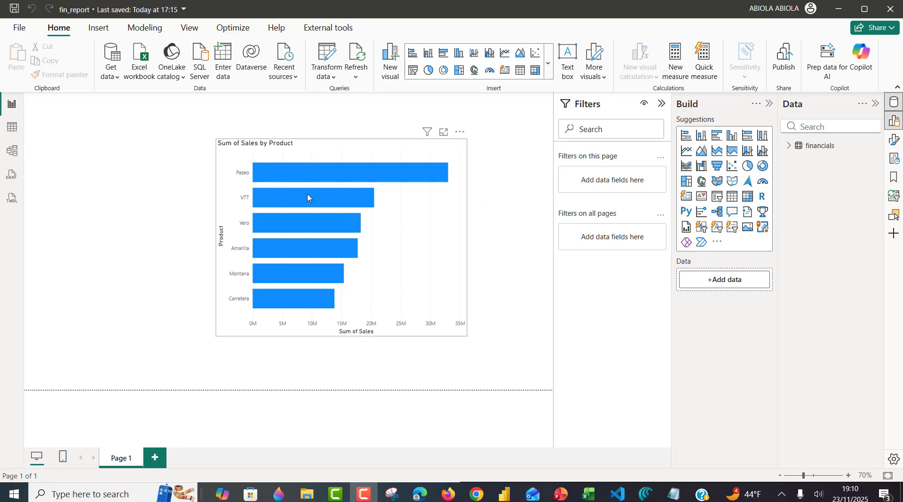
Step: Expand the financials table to list its fields
click(790, 146)
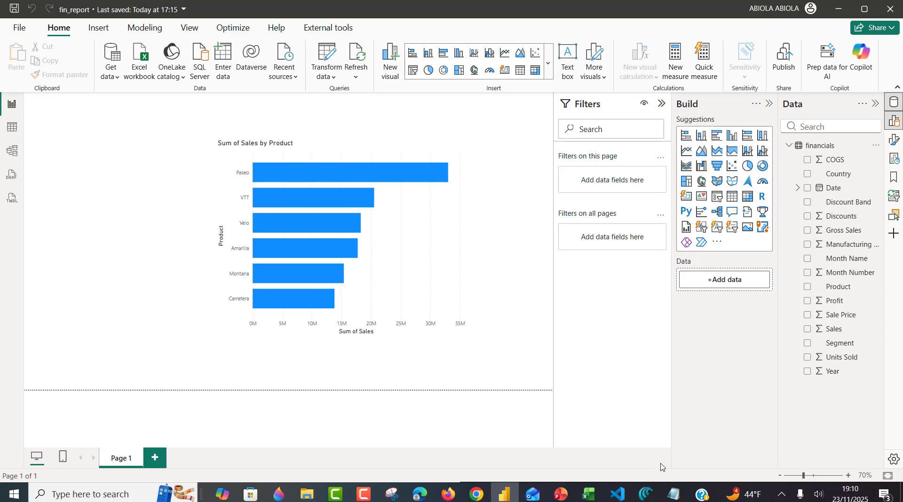
Step: Switch to Visual Studio Code, search the extensions for "power bi model" and view the Power BI Modeling MCP Server details
click(619, 496)
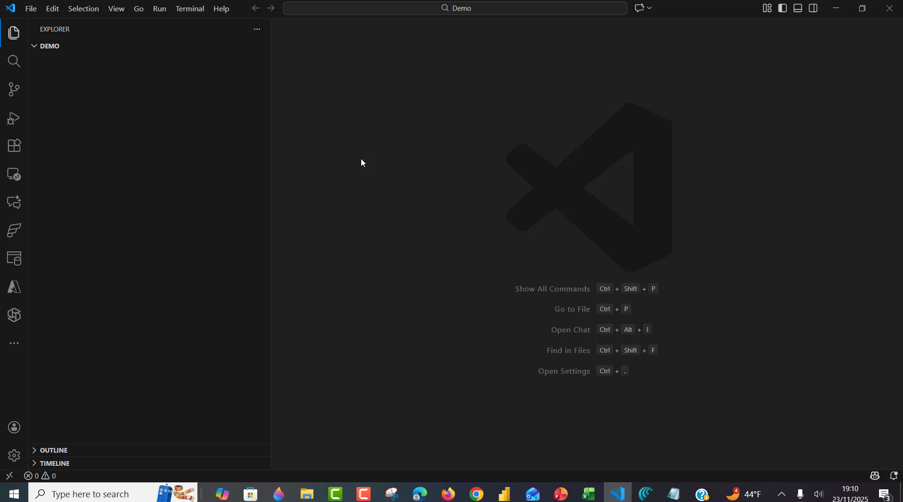
click(13, 147)
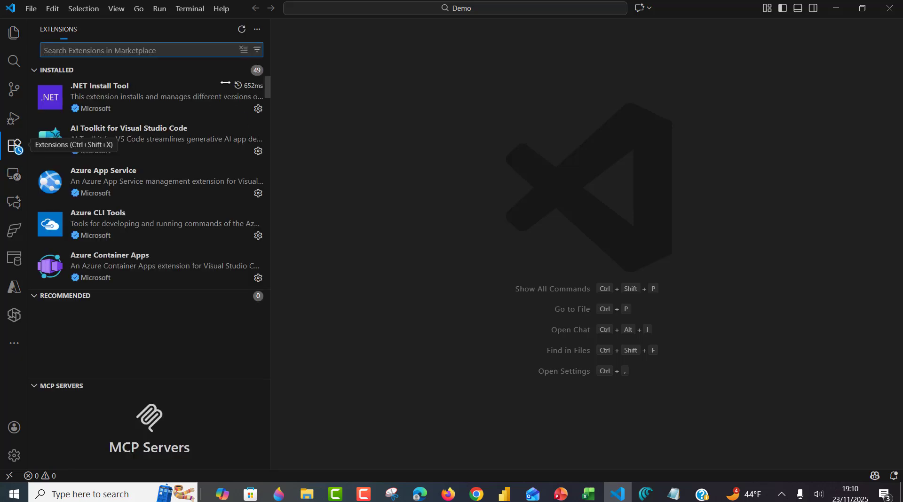
text(power b)
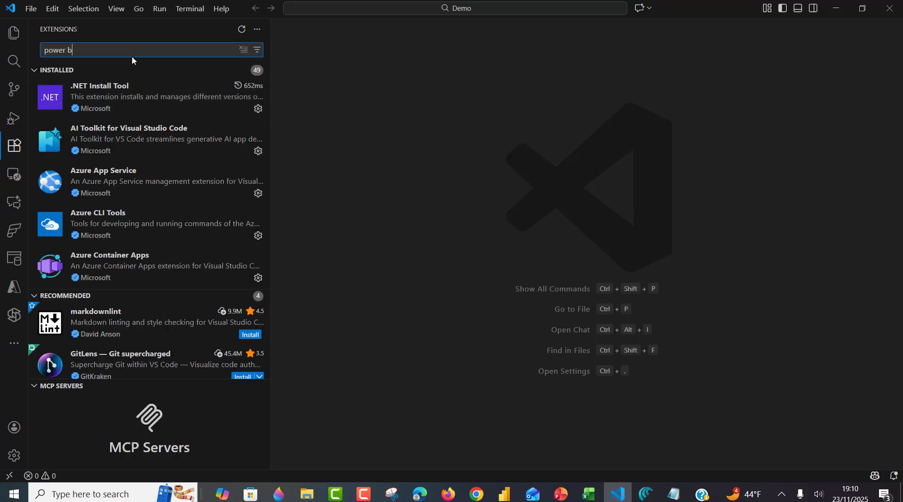
text(i model)
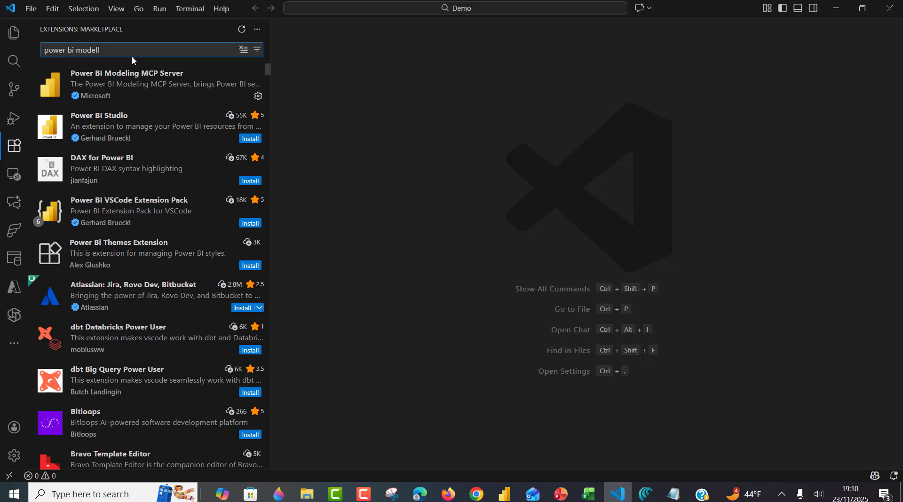
click(153, 77)
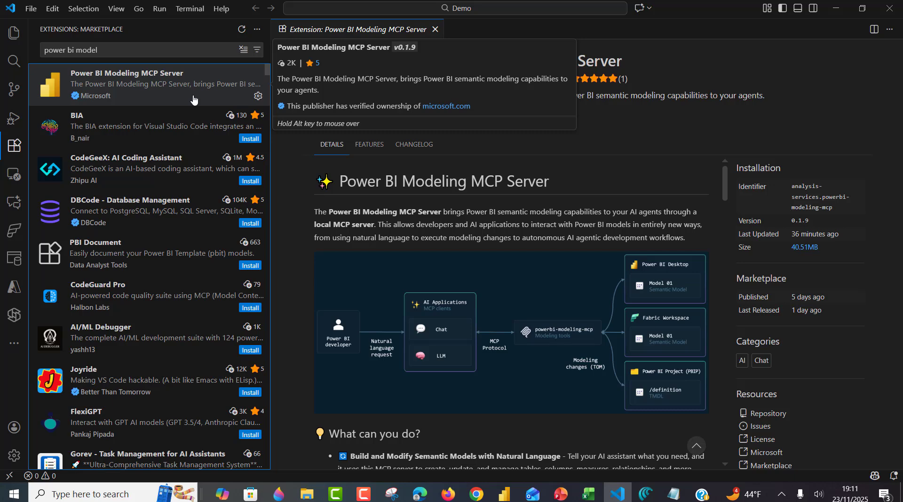
Step: Search the extensions for "github cop" and view the GitHub Copilot and GitHub Copilot Chat details
click(233, 50)
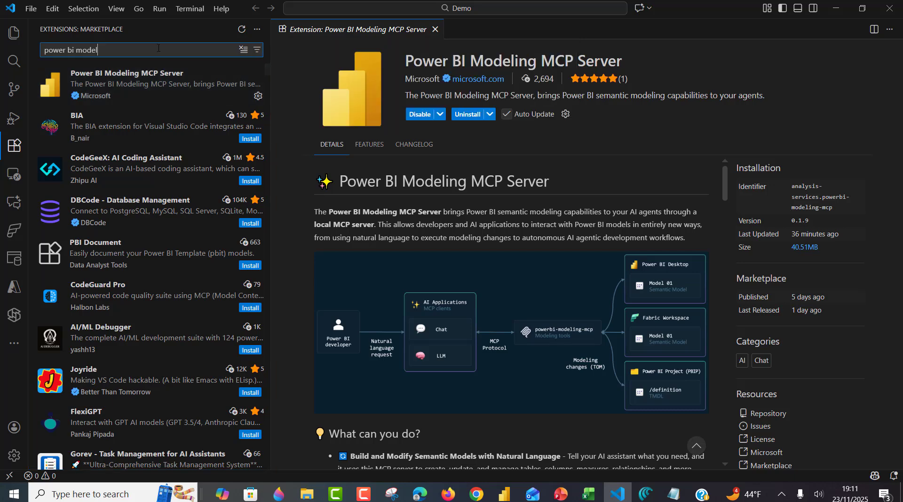
click(242, 50)
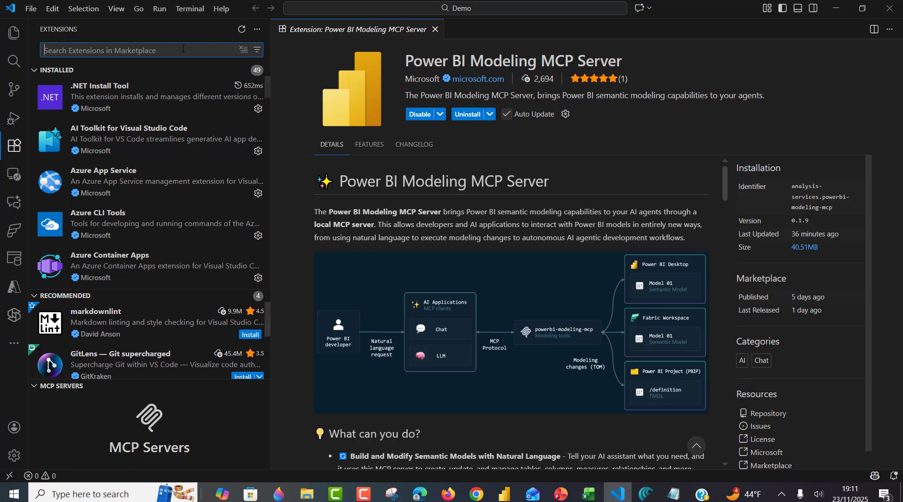
text(github )
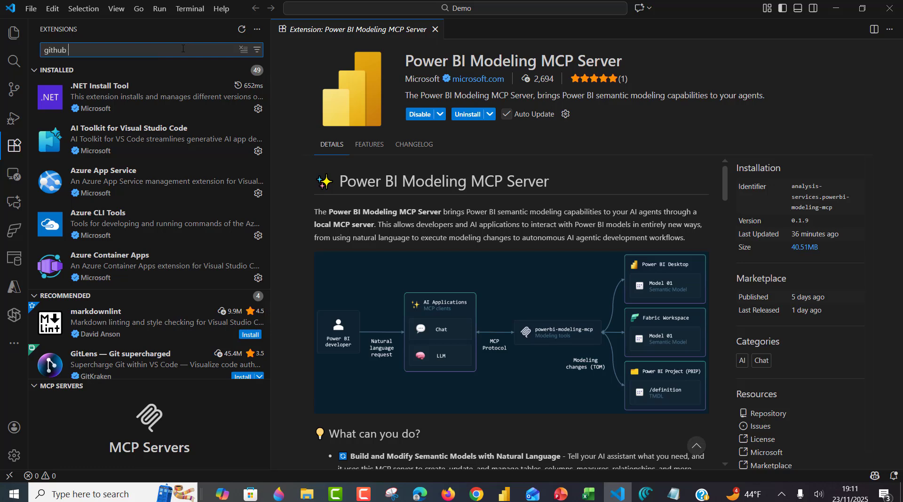
text(cop)
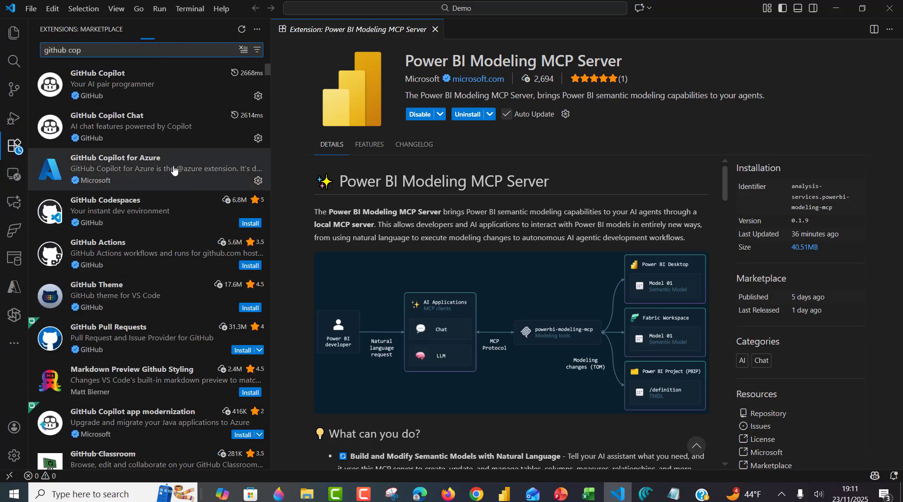
click(122, 85)
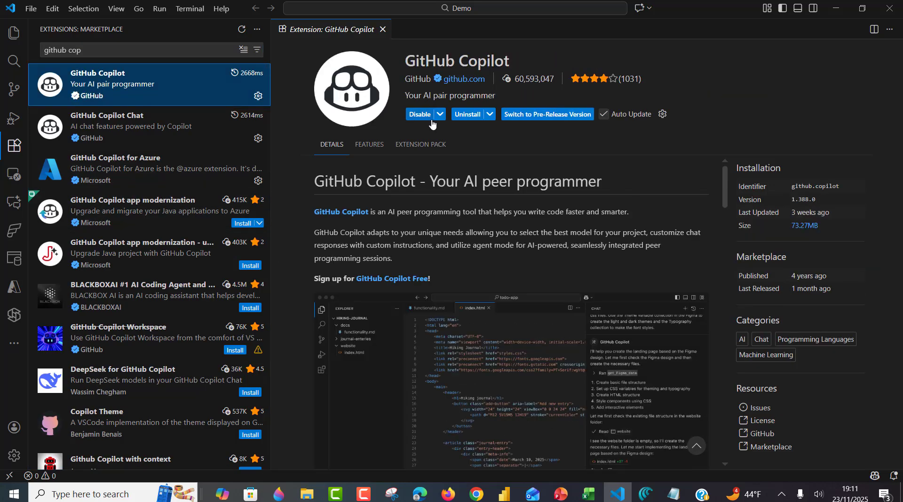
click(135, 131)
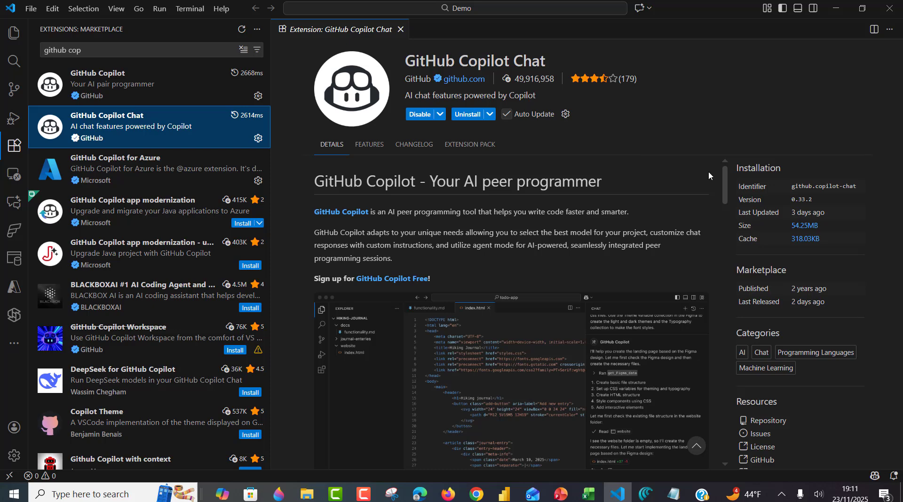
Step: Open the Copilot chat and maximize it, clearing away the extension page and the extensions side bar
click(647, 8)
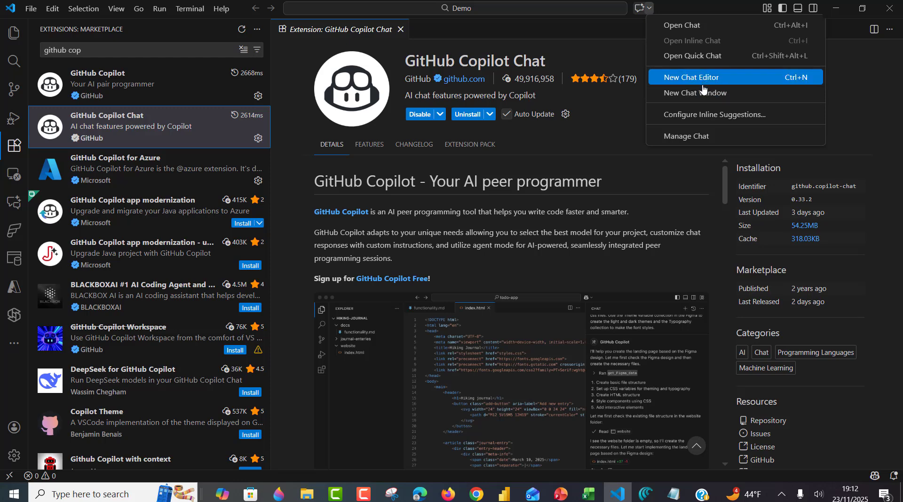
click(720, 31)
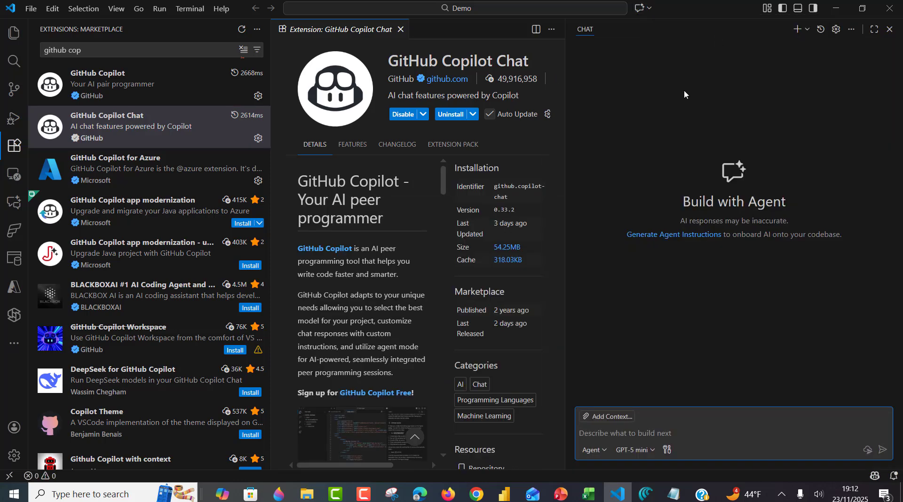
click(401, 30)
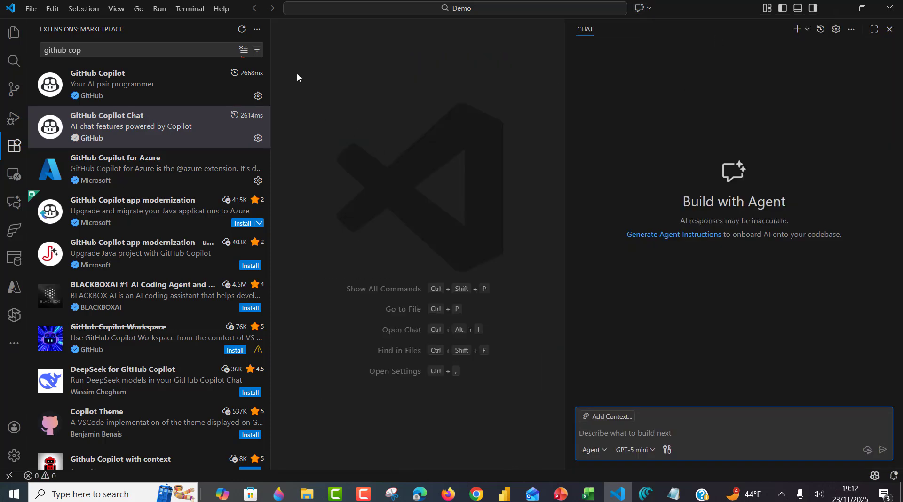
drag(271, 66, 61, 70)
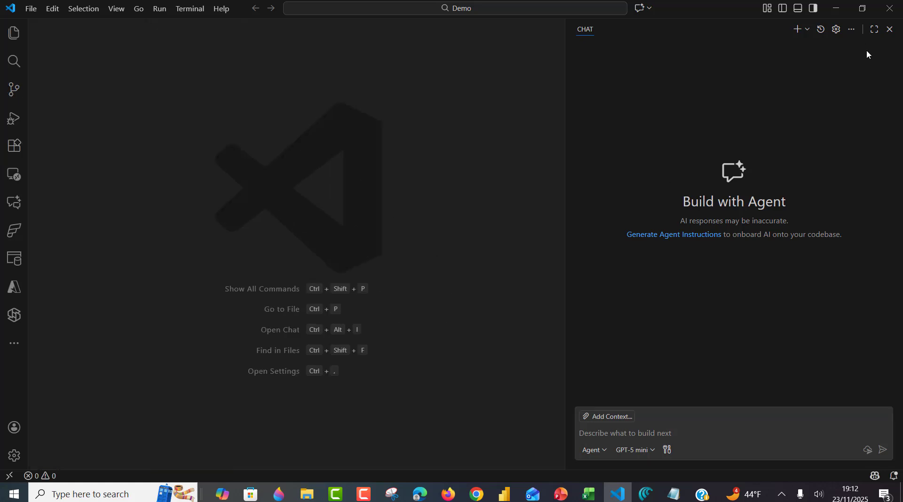
click(872, 33)
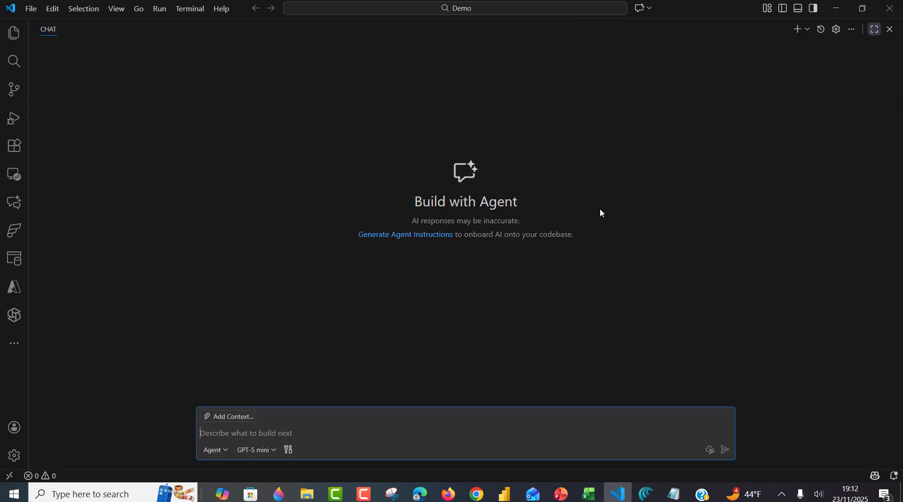
Step: Look through the workspace chat history and the chat configuration options
click(821, 30)
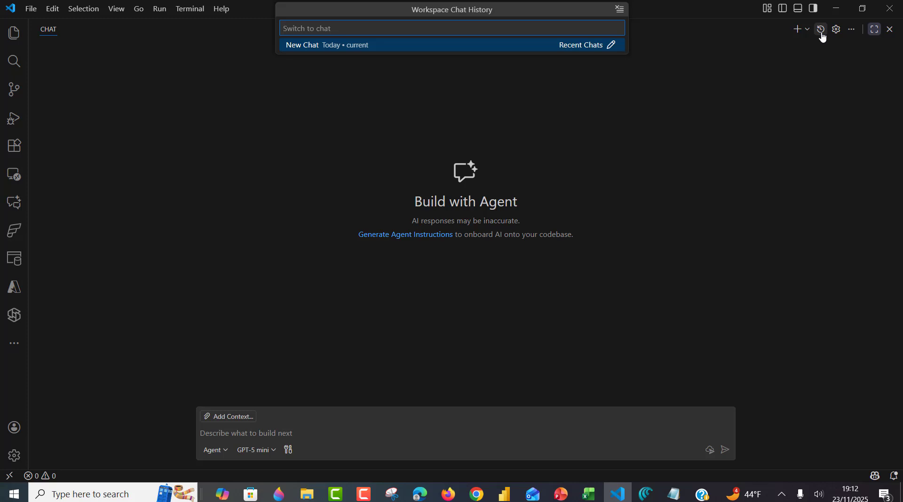
click(836, 29)
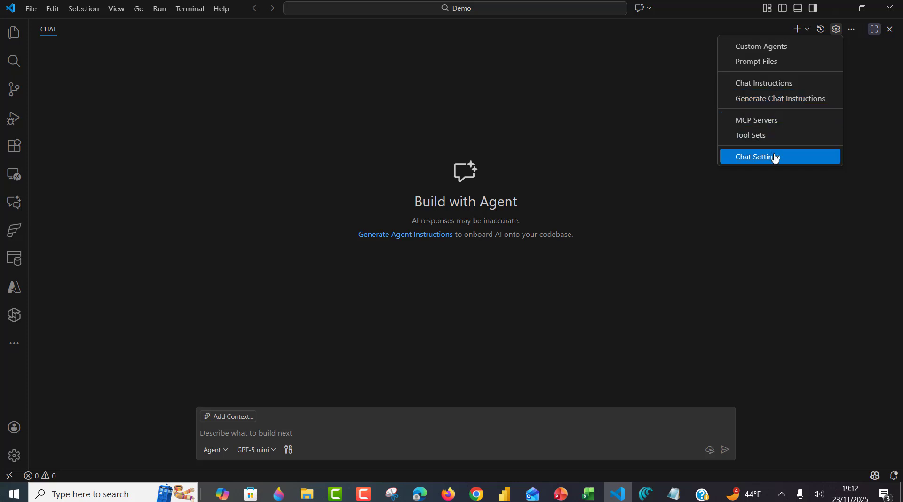
click(888, 110)
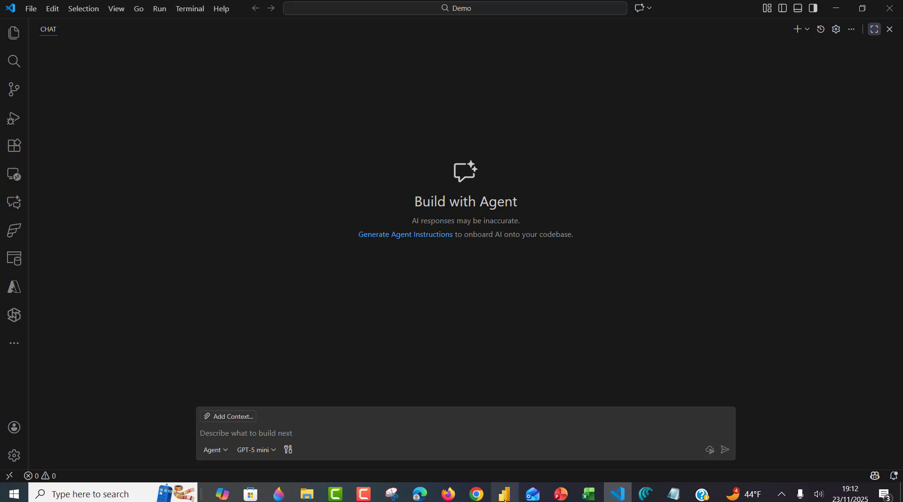
Step: Arrange the windows side by side, with the fin_report Power BI window on the left half and Visual Studio Code on the right half
mouse_move(505, 500)
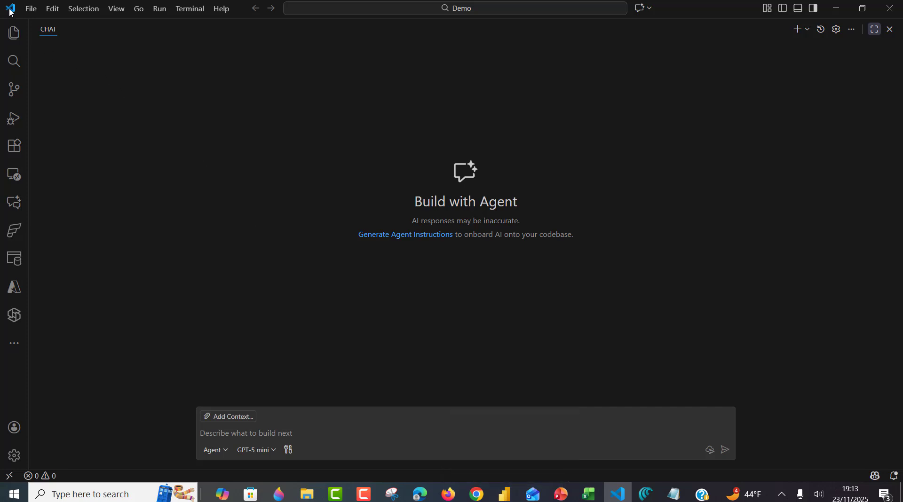
key(super+Right)
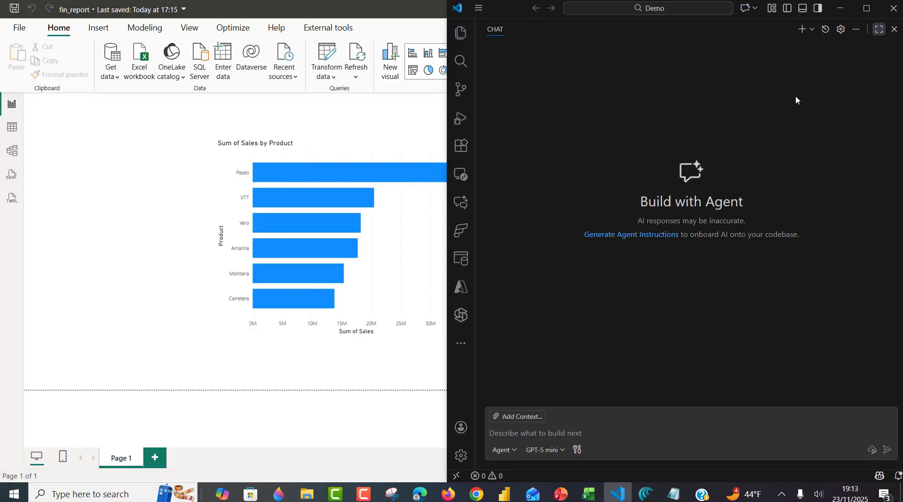
click(75, 206)
key(super+Up)
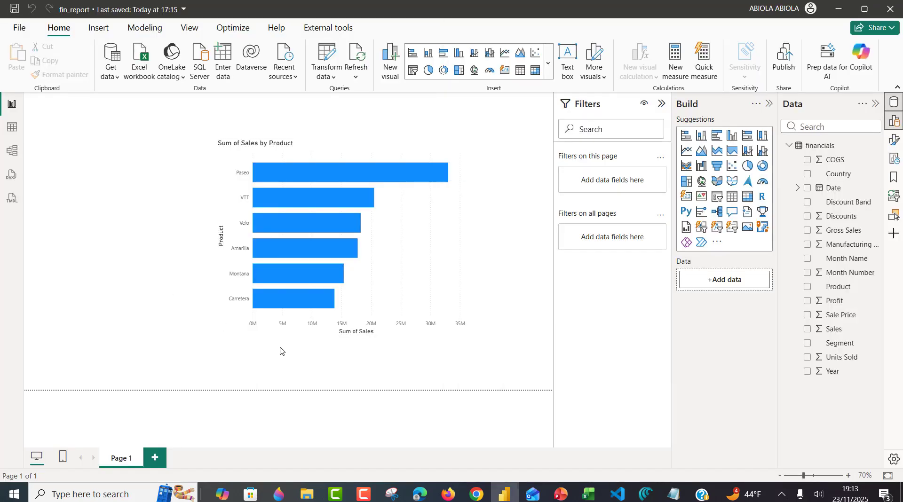
key(super+Left)
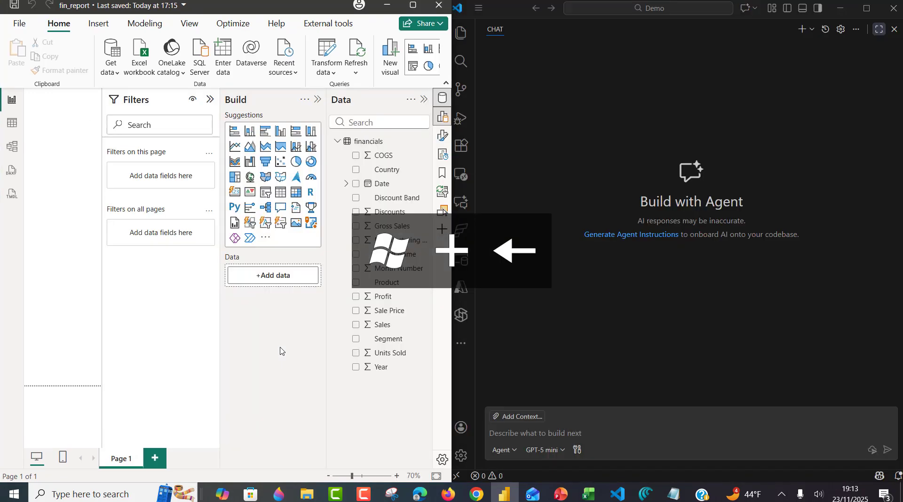
Step: Close the Build pane and collapse the Filters pane to give the report canvas more room
click(318, 100)
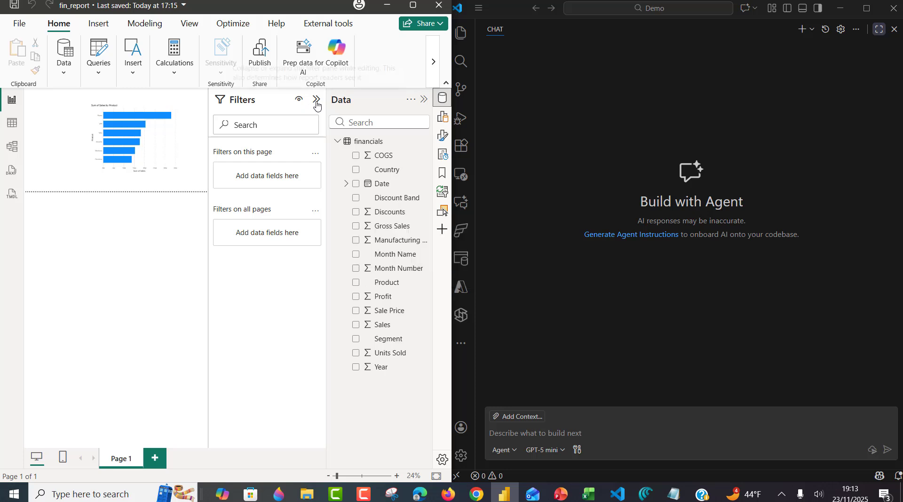
click(316, 100)
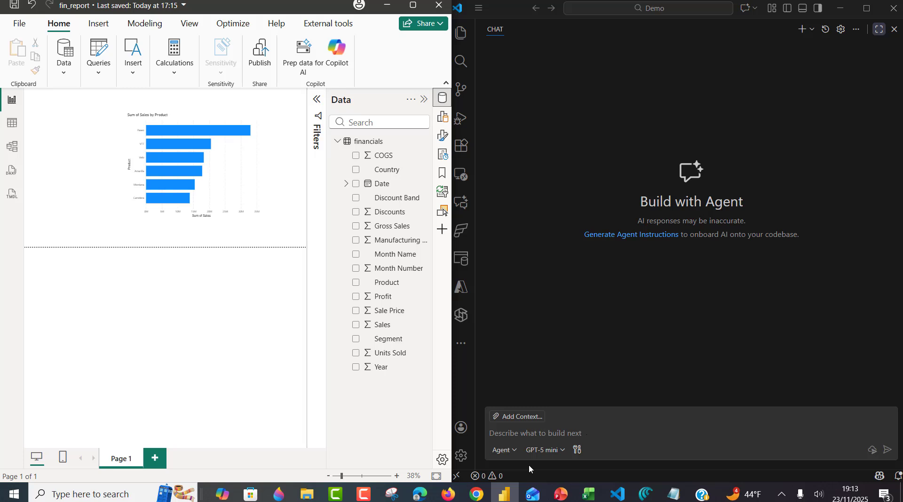
Step: In the Visual Studio Code chat, keep Agent mode and set the language model to Auto
click(519, 431)
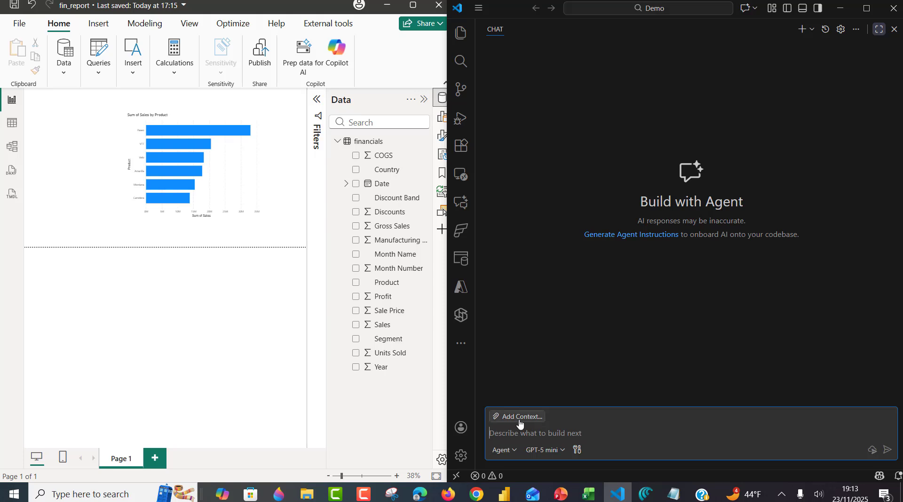
click(517, 450)
click(699, 428)
click(545, 450)
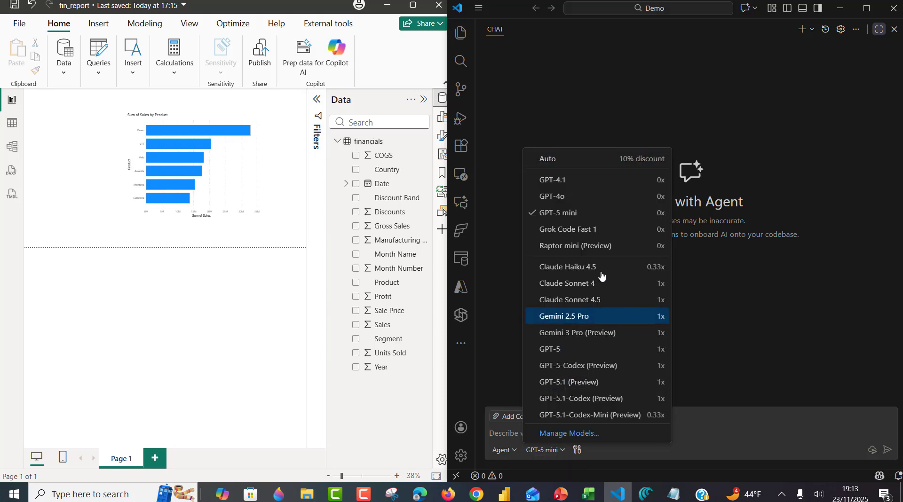
click(553, 160)
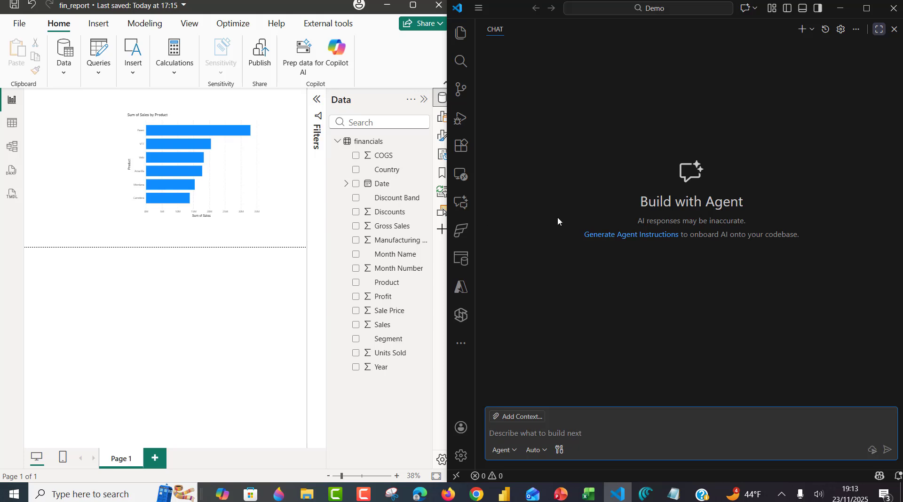
Step: Exclude the SQL Server (mssql) tools from the tools available to chat and apply the selection
click(559, 451)
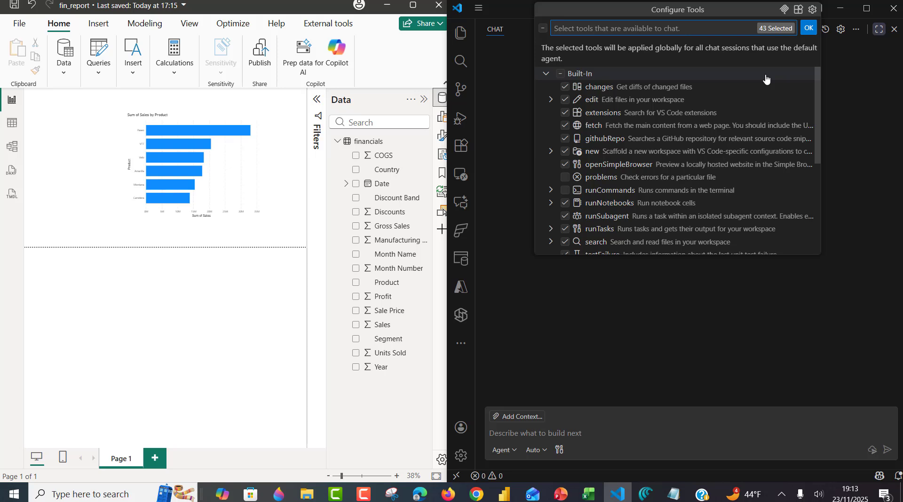
click(547, 74)
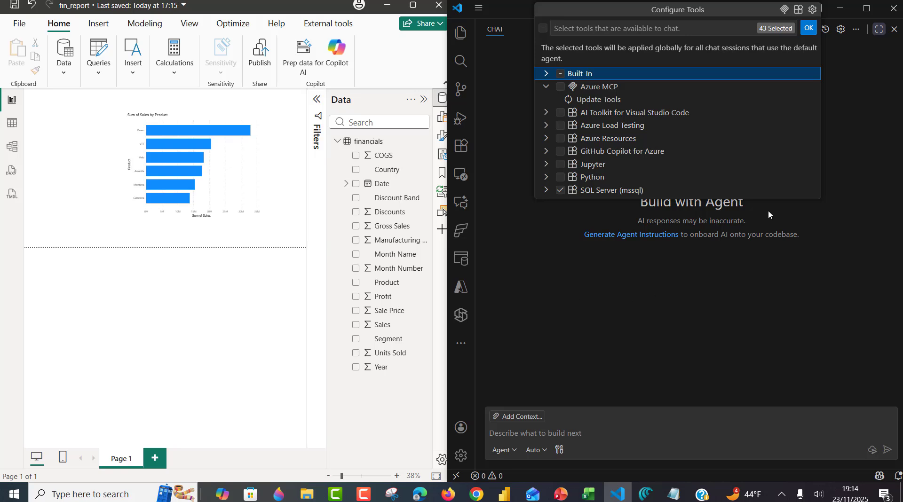
click(561, 191)
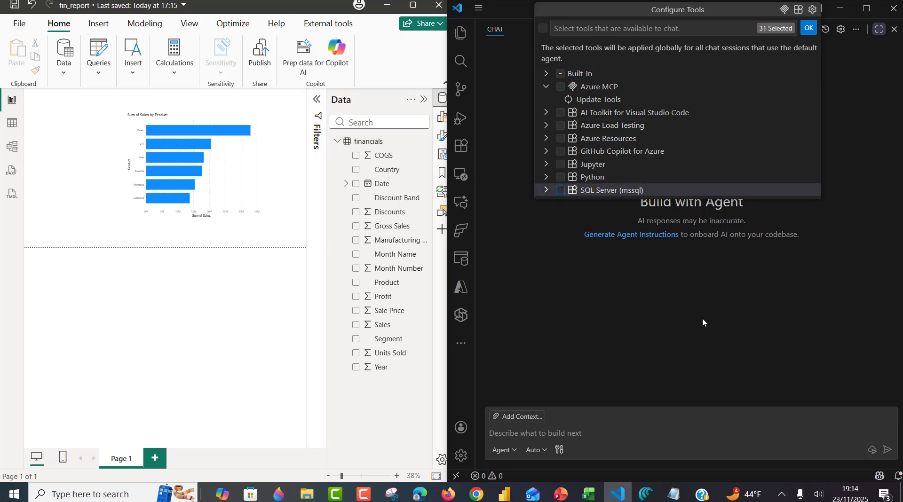
click(577, 435)
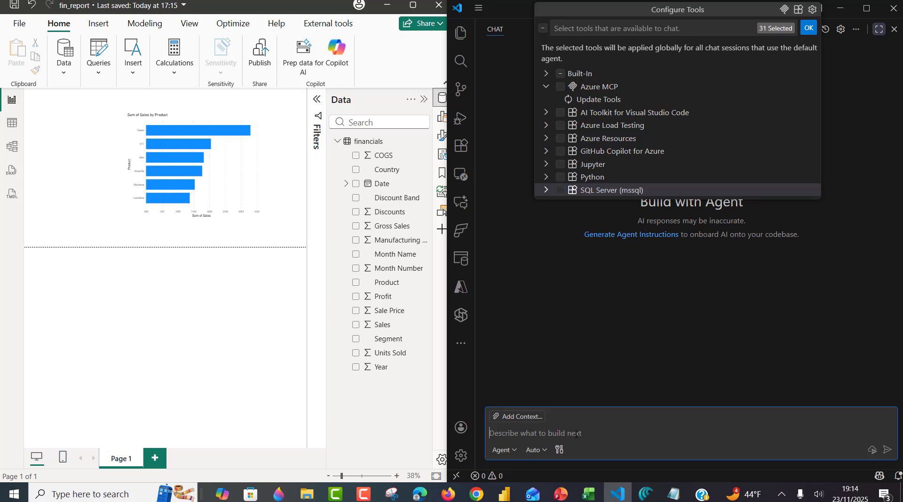
click(809, 28)
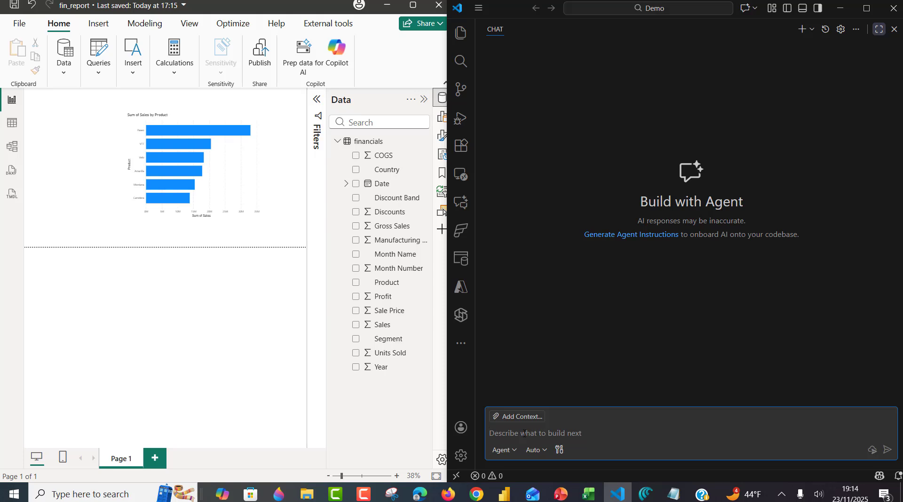
Step: Ask the chat agent: "Connect to my opened fin_report Power BI Desktop"
text(Connect to my)
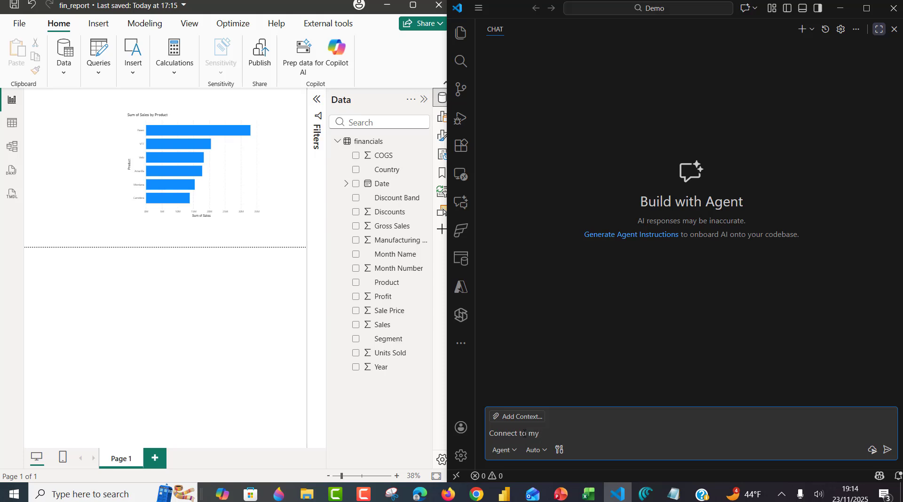
text( opened f fn_report Power BI Desktop)
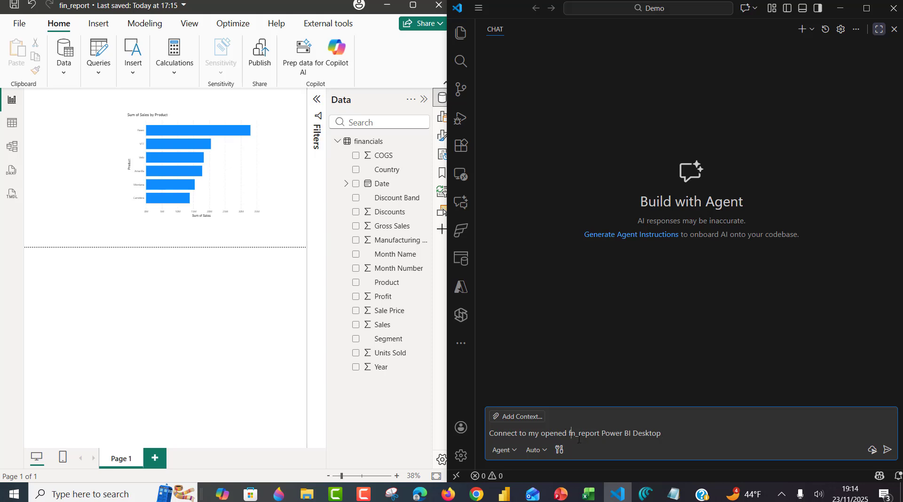
text(i)
key(Return)
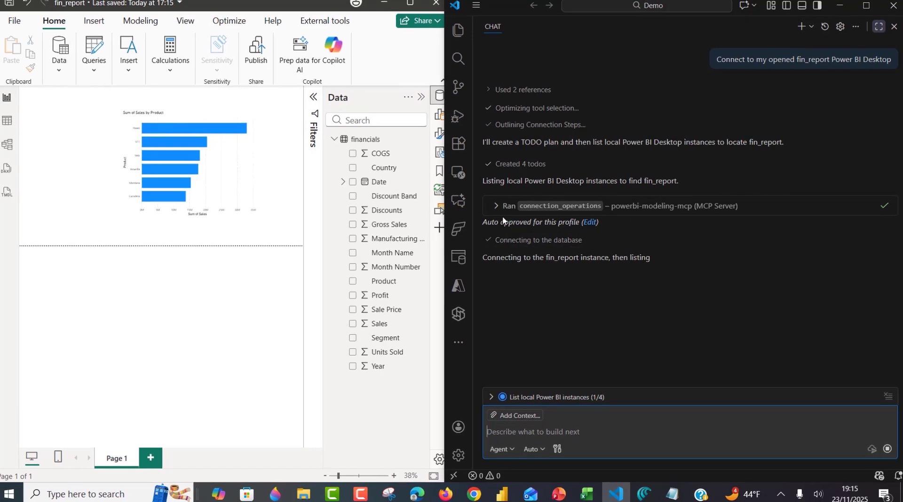
Step: Inspect the first connection_operations call, the global approvals for powerbi-modeling-mcp, and the connection summary in the chat response
click(499, 206)
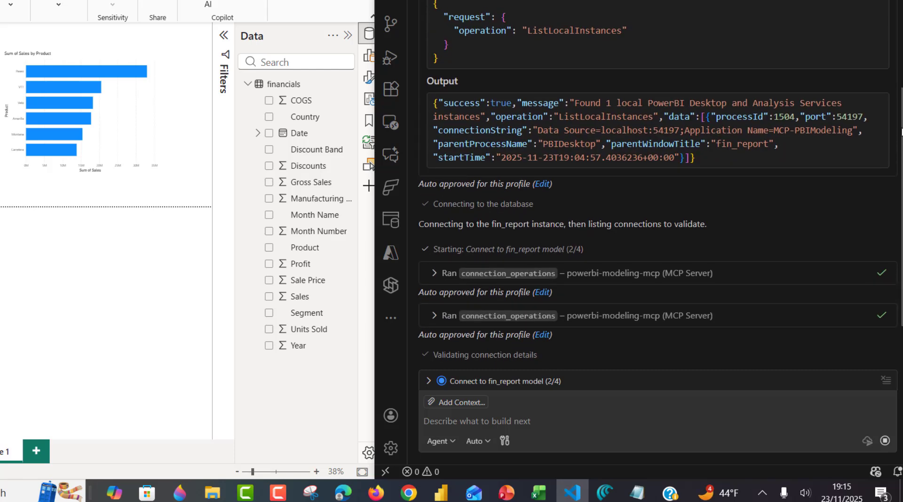
click(543, 202)
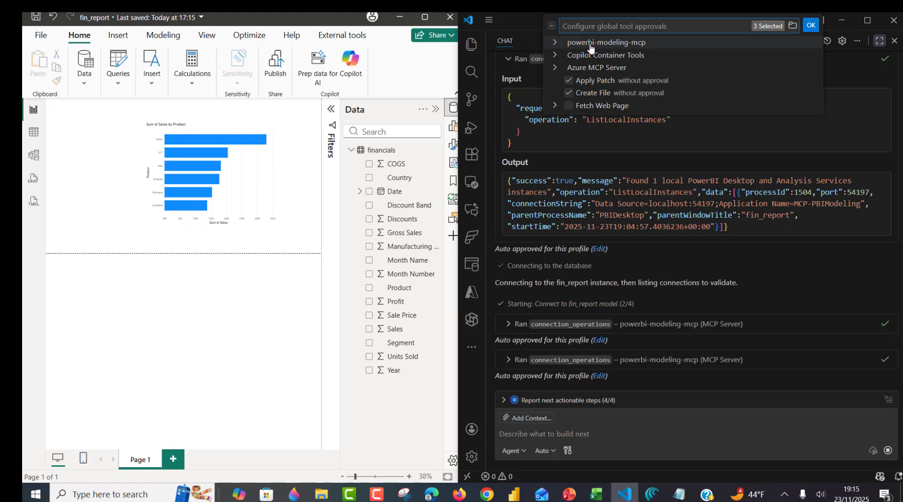
click(555, 43)
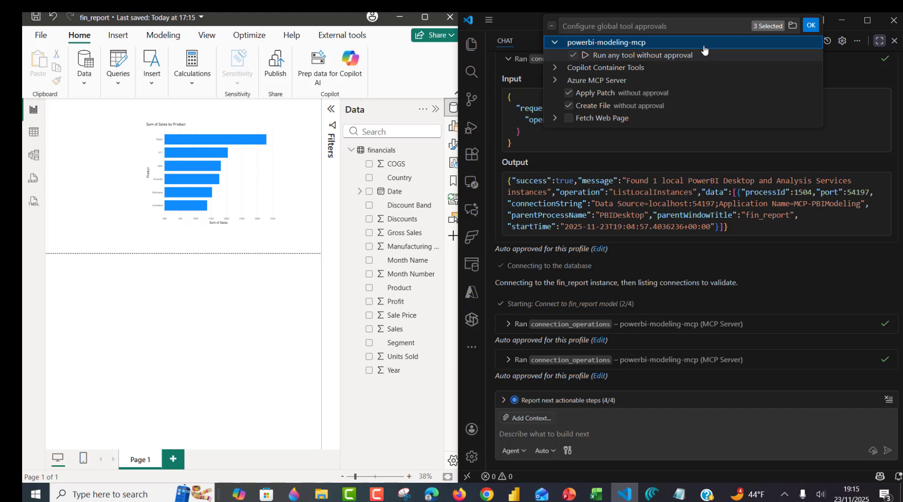
click(810, 25)
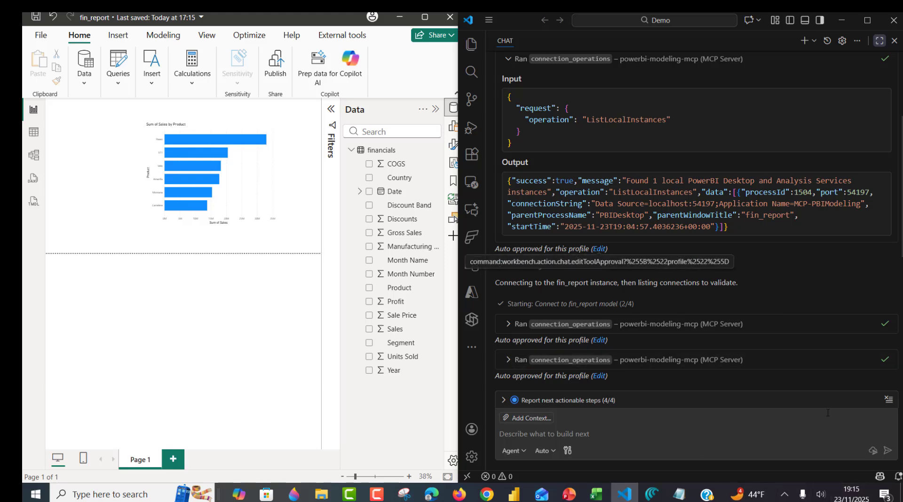
click(901, 231)
key(ctrl+a)
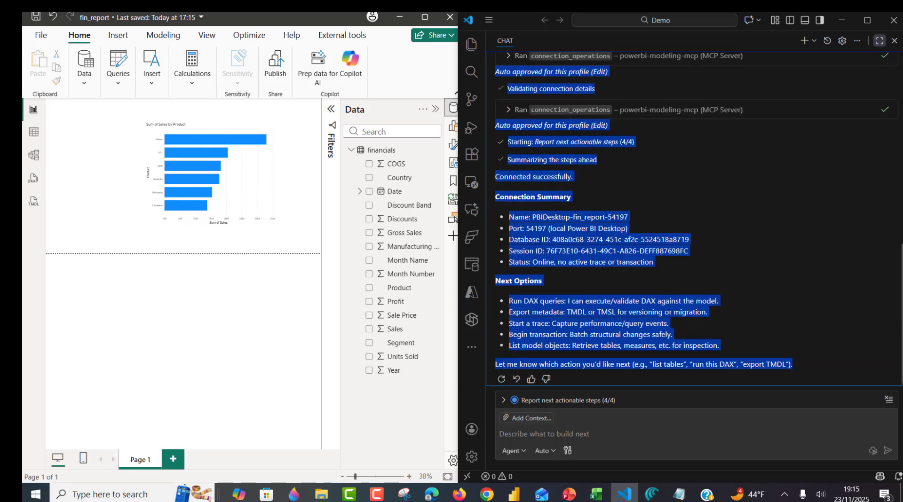
click(783, 264)
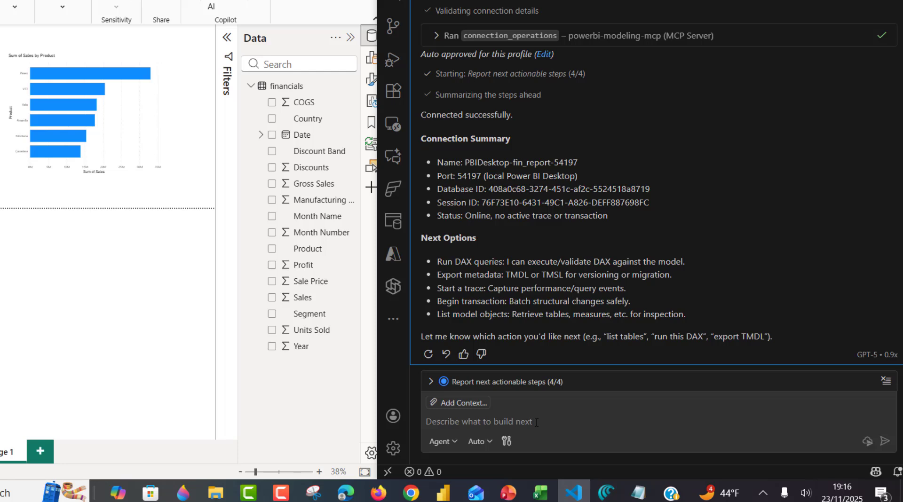
Step: Ask the chat agent: "List all the columns in the financials table"
click(518, 420)
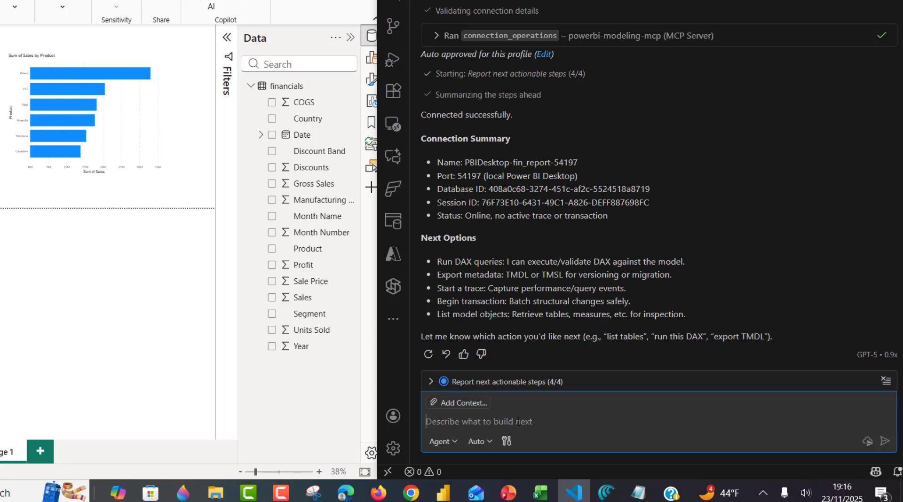
text(List all )
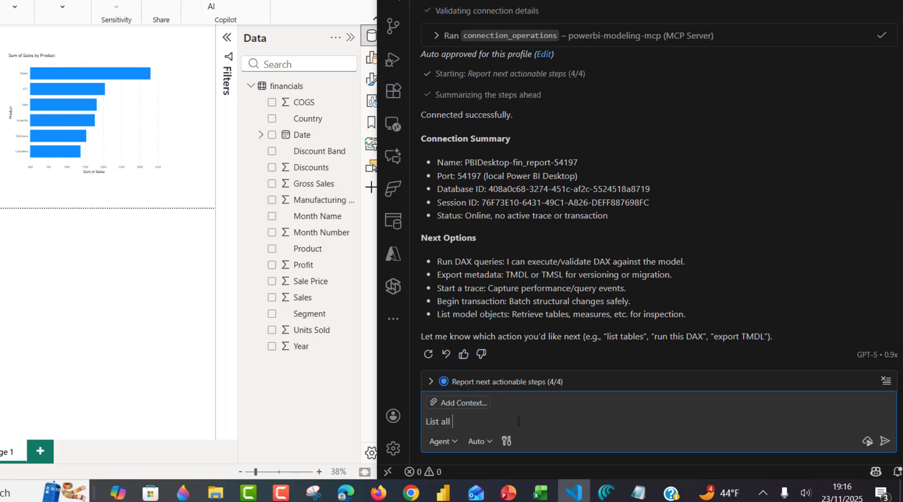
text(the columns in the financial ta)
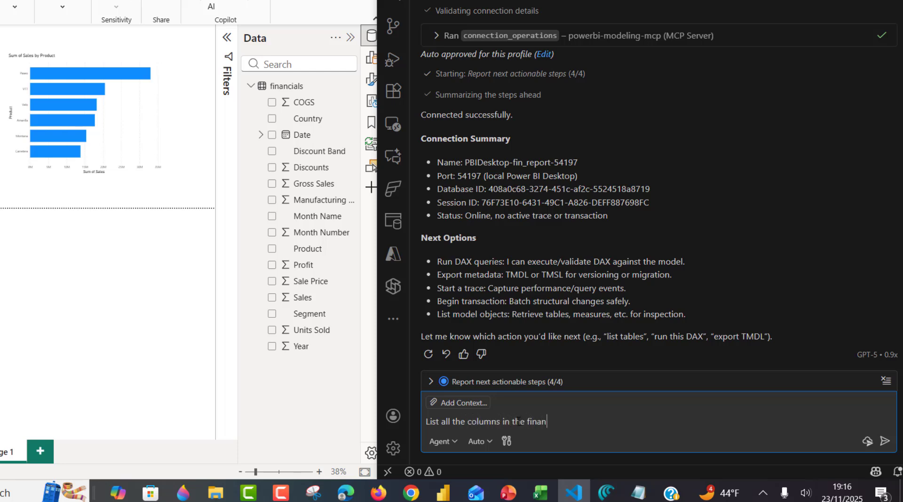
text(ble)
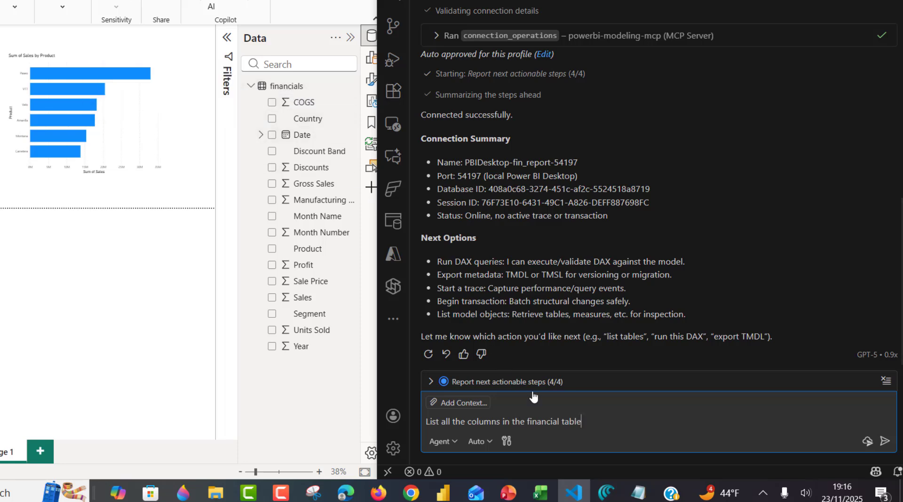
click(563, 422)
text(s)
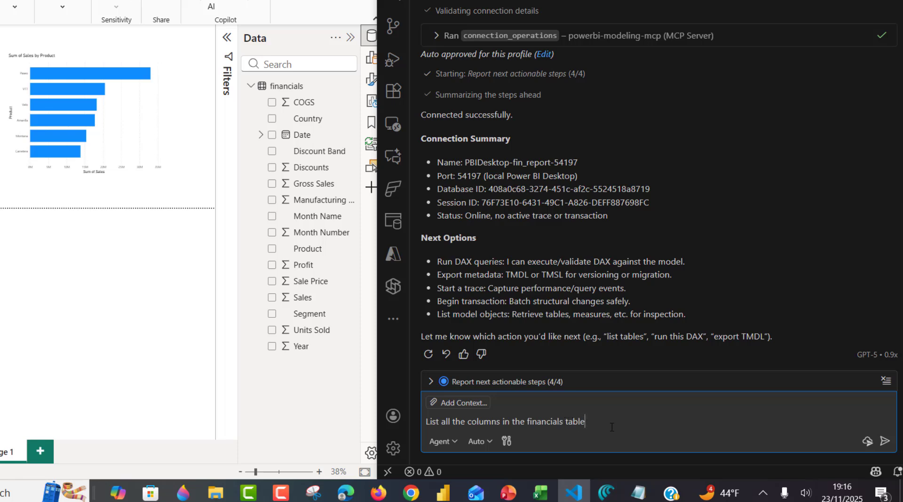
key(Return)
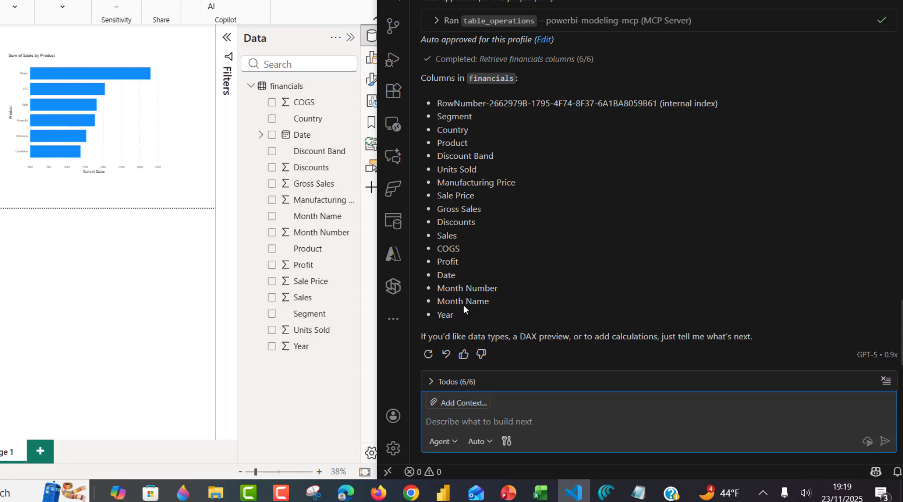
Step: Ask the chat to create date dimension dim_date from financials with Date, Year, Month_Name, Month_Number, DayOfWeek, Quarter, Fiscal Year, Fiscal_Quarter, and Fiscal_Period
text(create a date dimension table from the financials table named dim_date. The dim_date must contain the following columns: Date, Year, Month_Number, Month_Number, DayOfWeek, Quarter, Fiscal Year, Fiscal_Quarter, and Fiscal_Period)
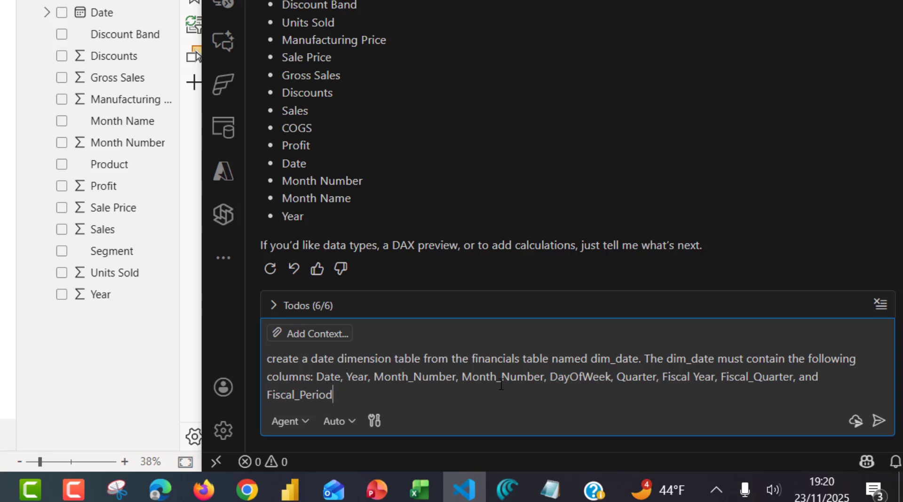
click(459, 379)
key(BackSpace)
key(BackSpace)
key(BackSpace)
key(BackSpace)
key(BackSpace)
key(BackSpace)
text(ame)
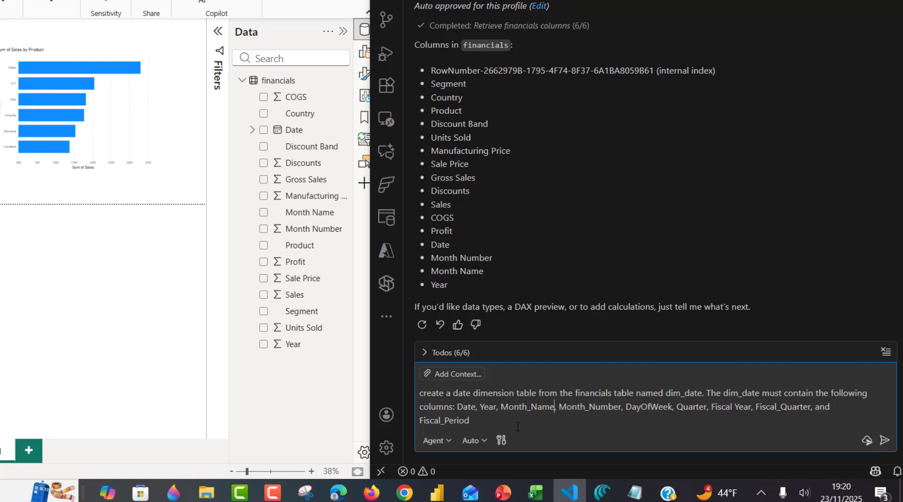
click(499, 421)
key(Return)
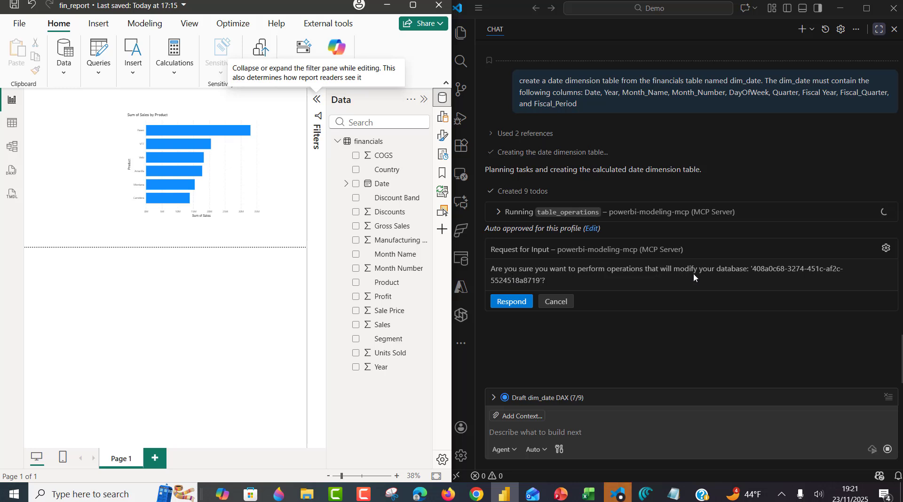
Step: Approve continuing the operation that modifies the database, and expand the chat's todo list to follow the dim_date creation
click(512, 302)
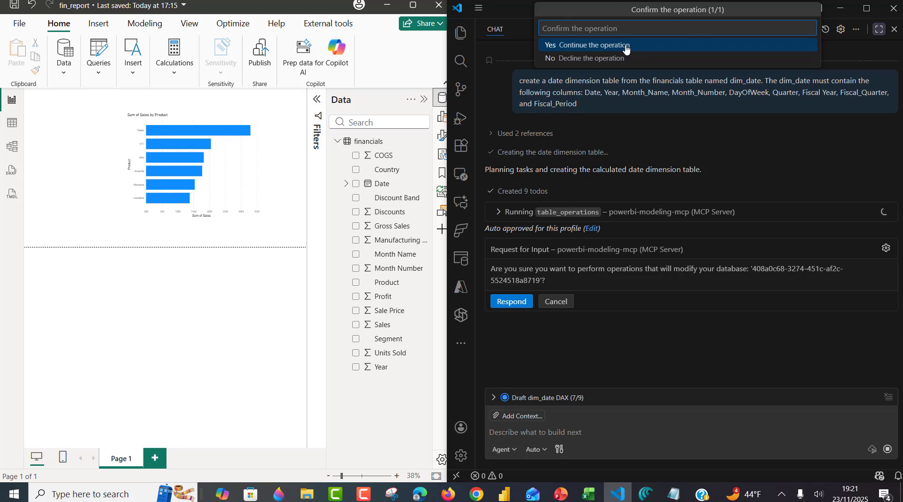
click(592, 46)
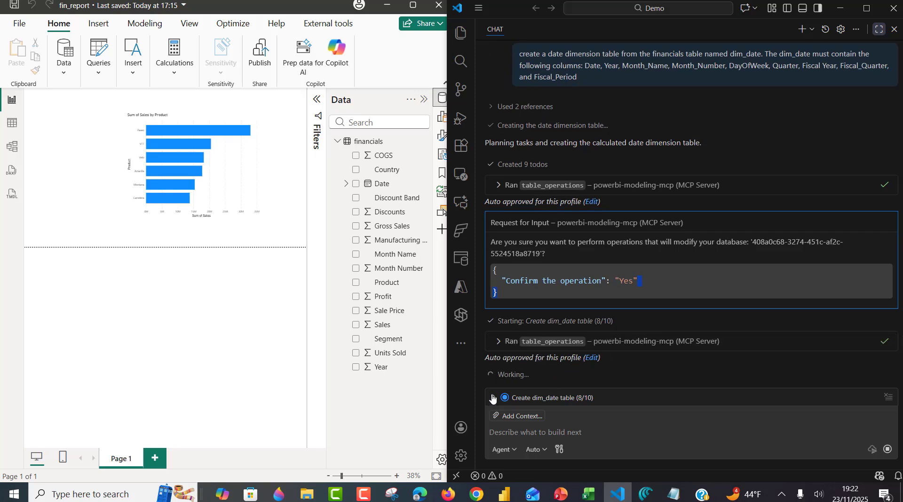
click(493, 399)
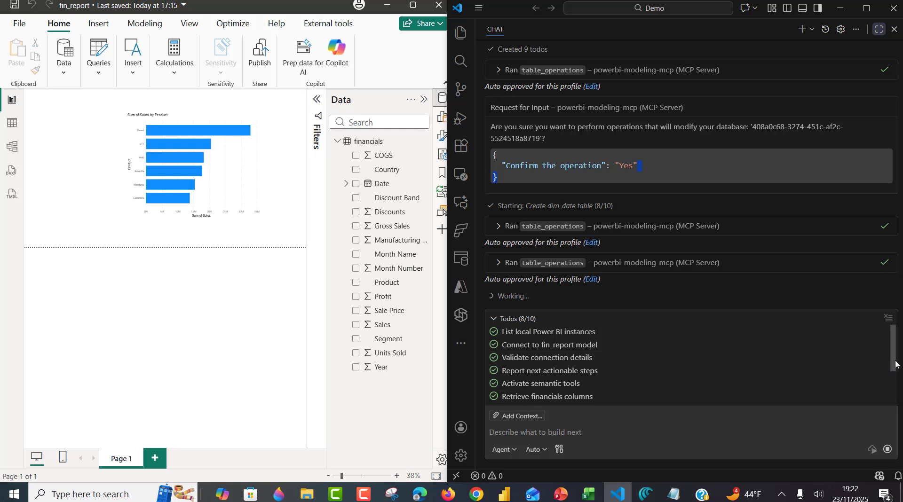
drag(896, 363, 895, 391)
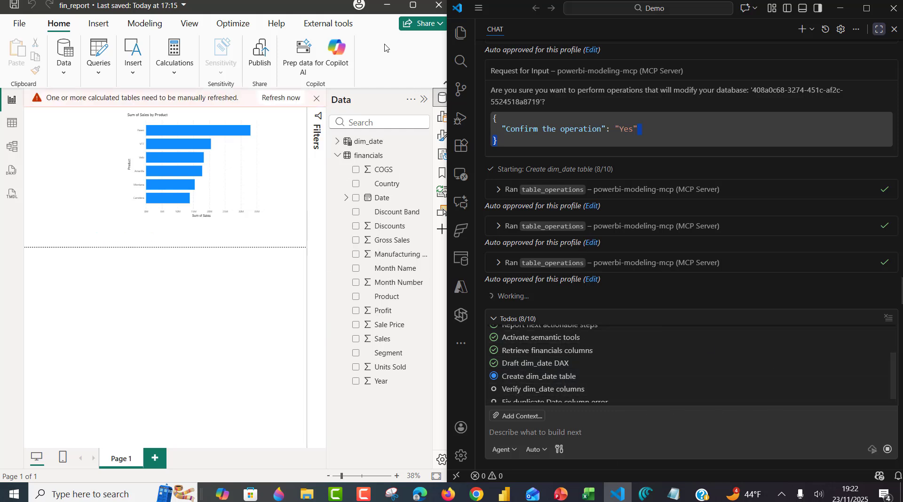
mouse_move(370, 148)
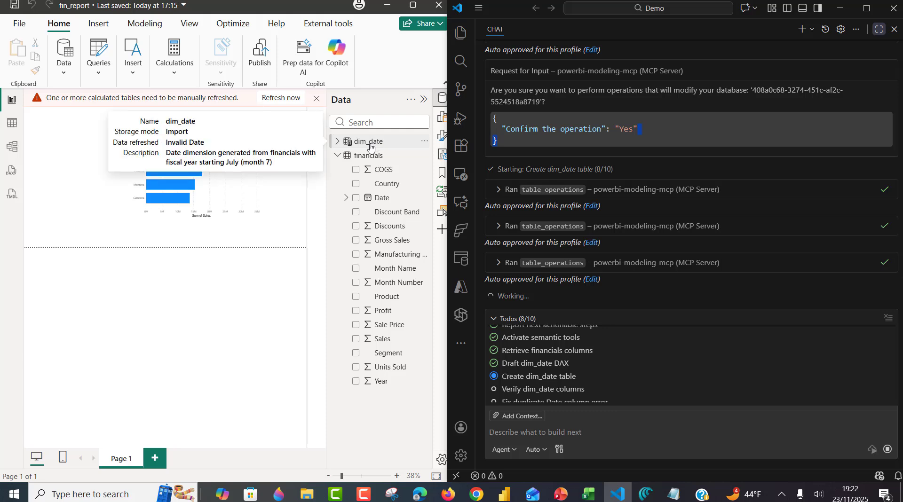
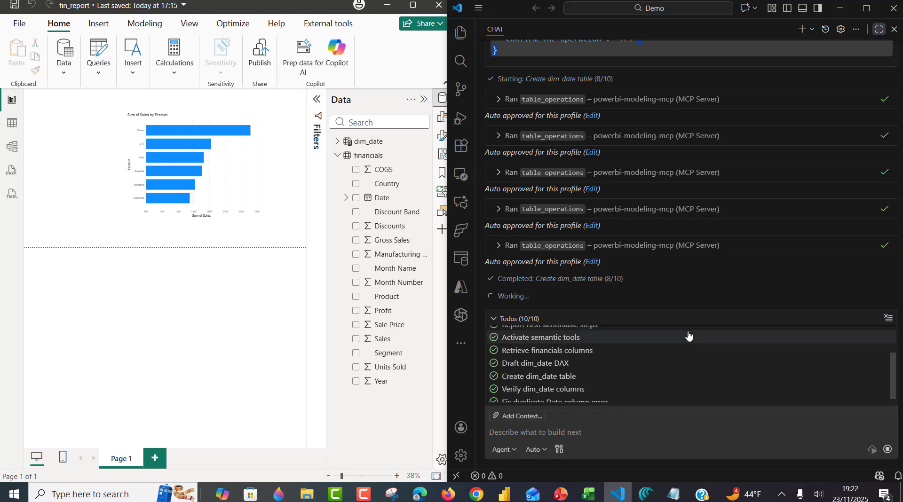
scroll(895, 398, down, 1)
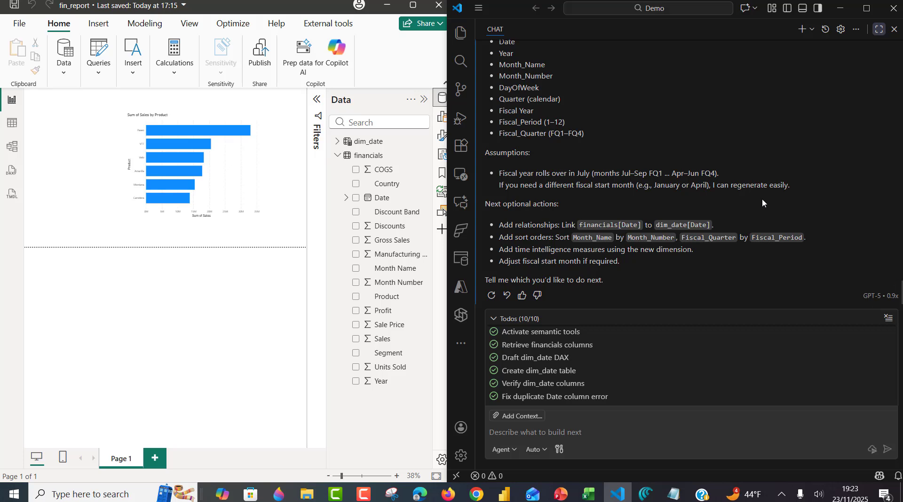
Step: Review the chat response on dim_date, including its columns, fiscal year assumption, and suggested next actions
scroll(762, 203, up, 15)
scroll(762, 203, down, 2)
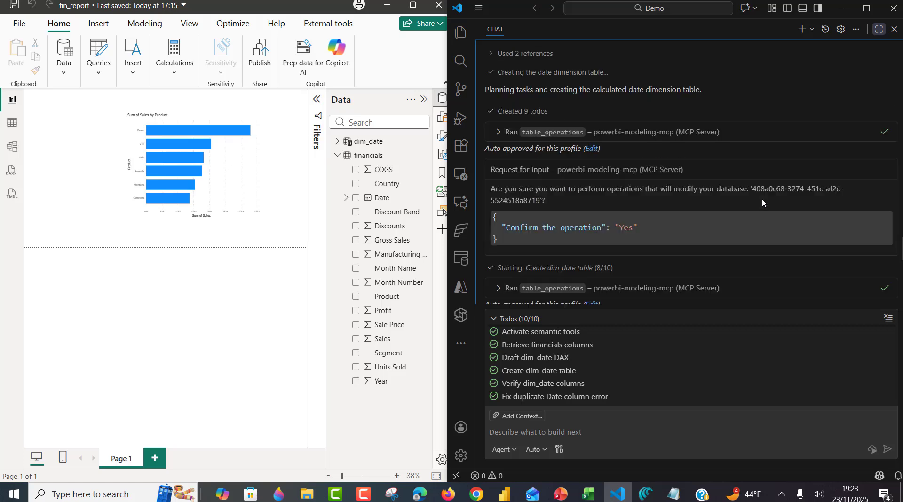
scroll(762, 199, down, 15)
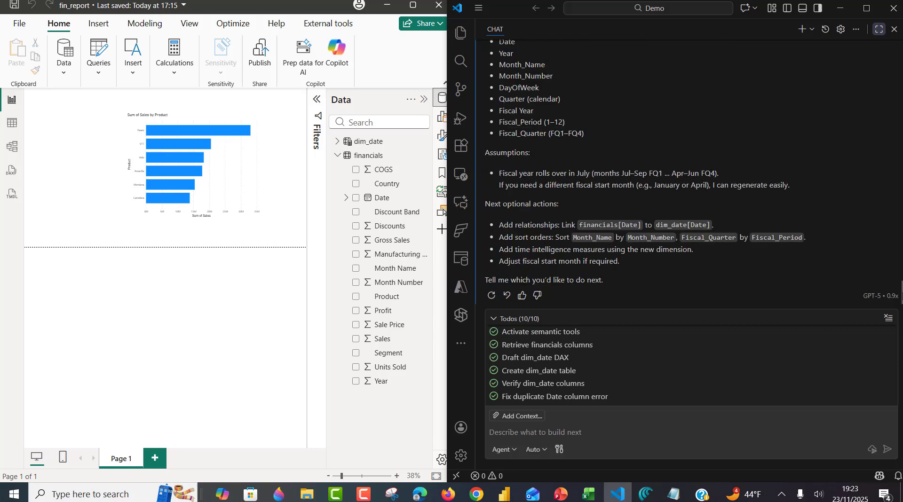
scroll(594, 92, up, 2)
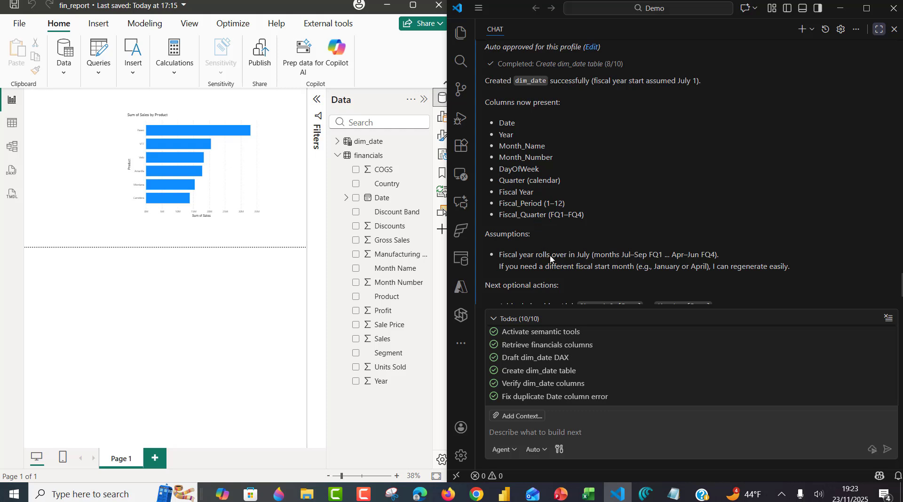
Step: Switch to Power BI Desktop in a maximized window and examine dim_date's rows, columns, and DAX definition in Table view
click(413, 5)
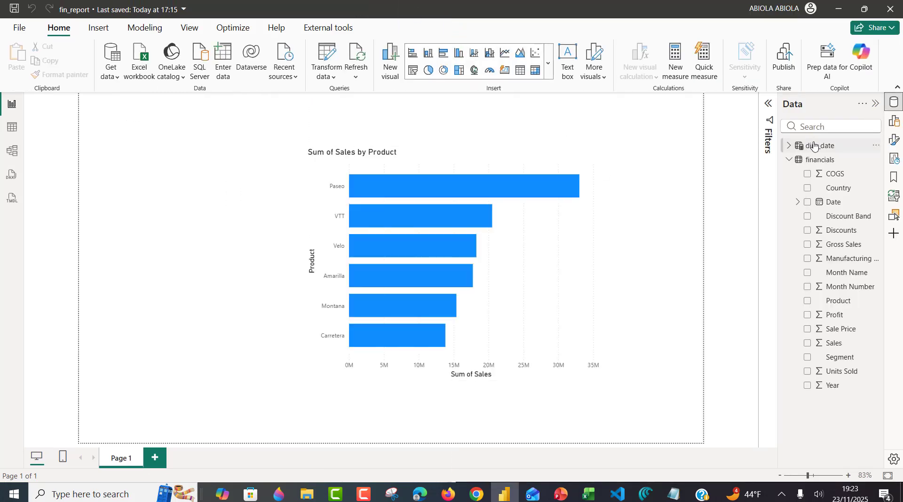
click(12, 127)
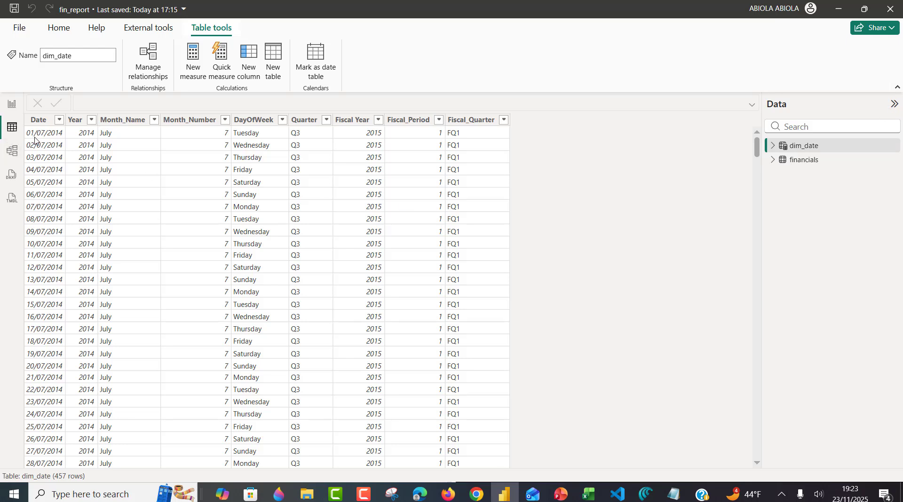
click(47, 125)
click(76, 120)
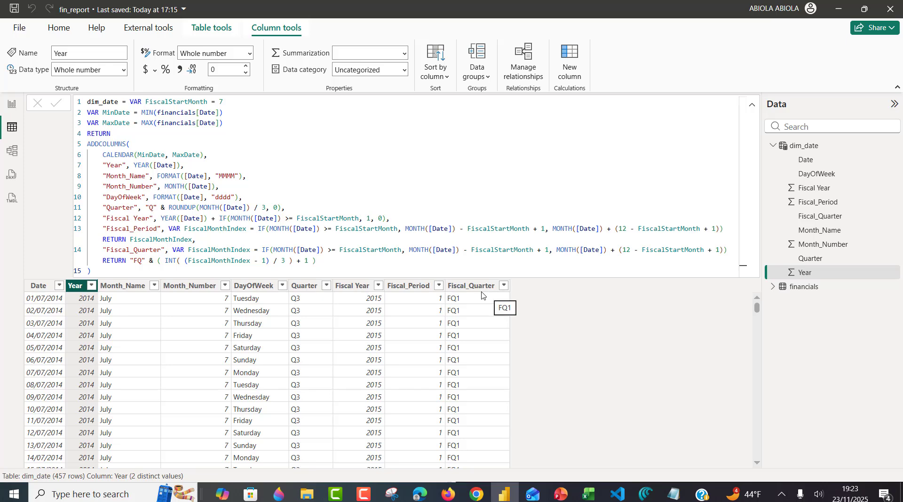
drag(321, 227, 104, 153)
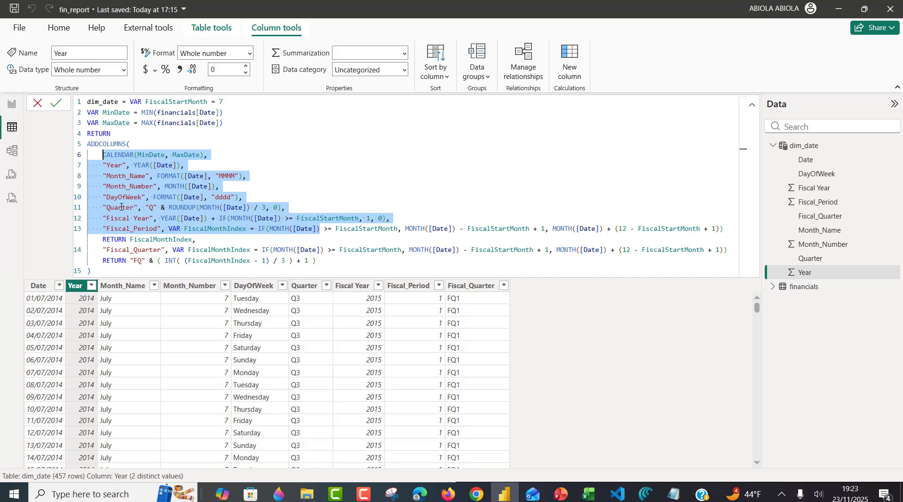
Step: In Model view, move dim_date farther from financials and try starting a relationship from financials Date to dim_date Date
click(16, 151)
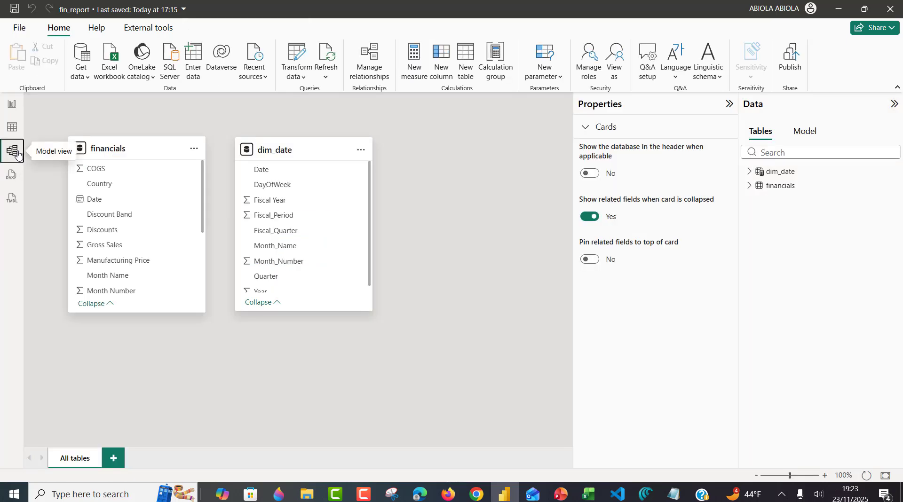
drag(299, 152, 423, 192)
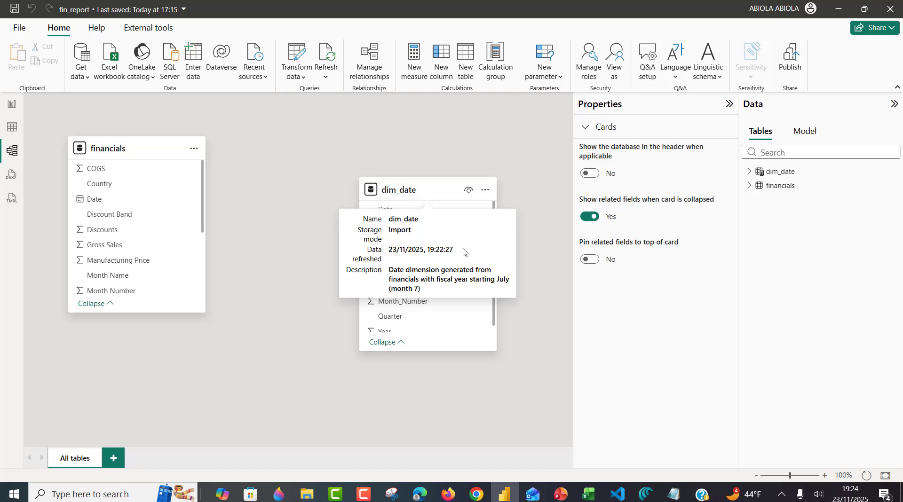
drag(95, 205, 400, 216)
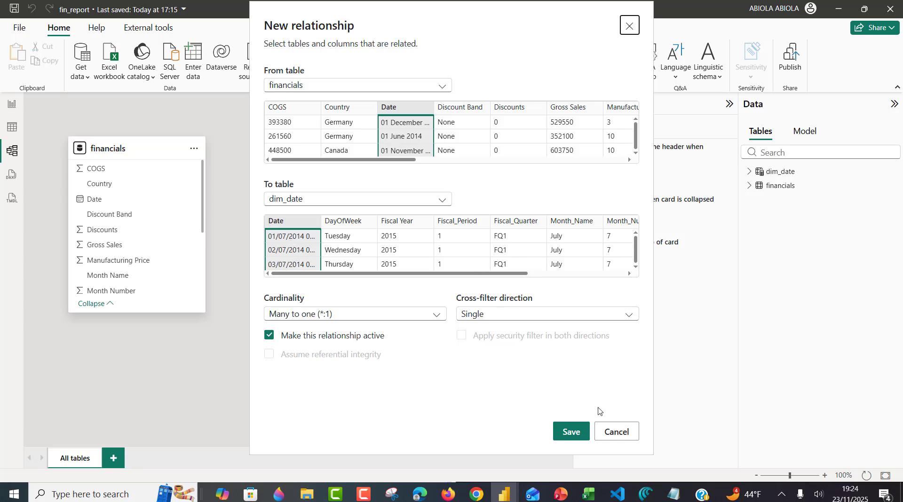
click(610, 439)
Step: Set the display format of the Date column in financials to *14/03/2001 (Short Date) from Report view
click(750, 186)
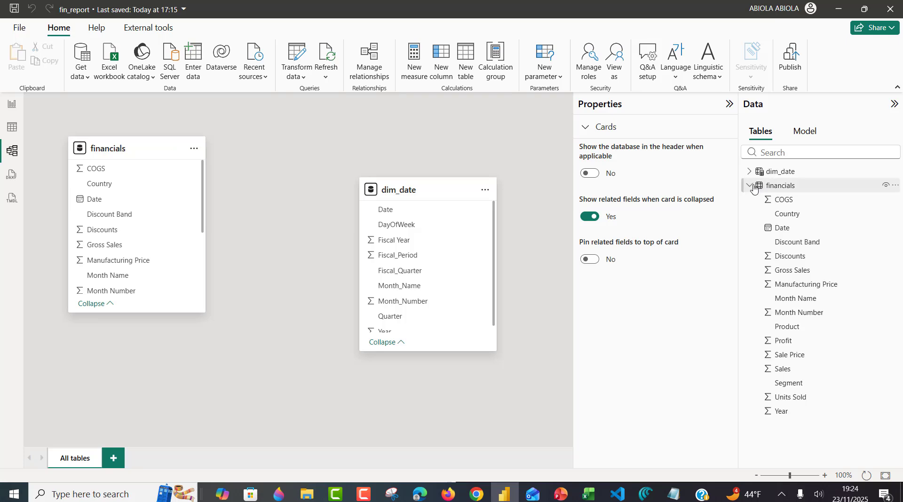
click(770, 229)
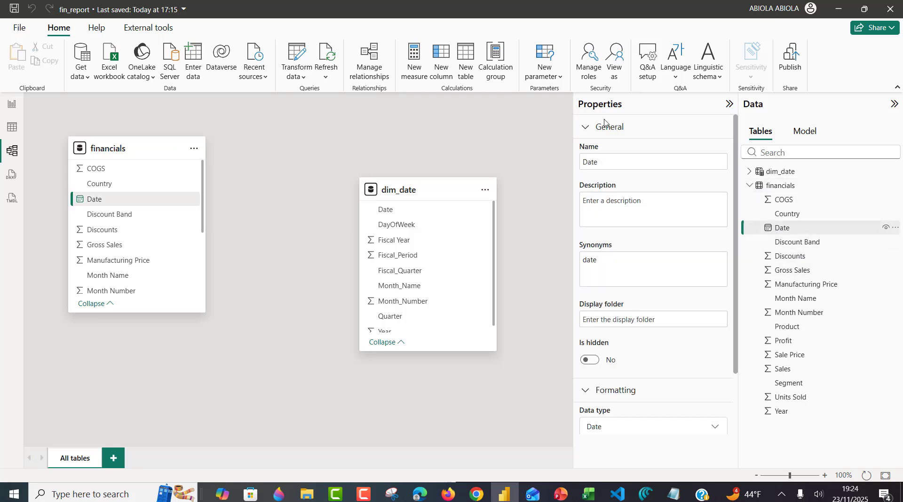
click(13, 106)
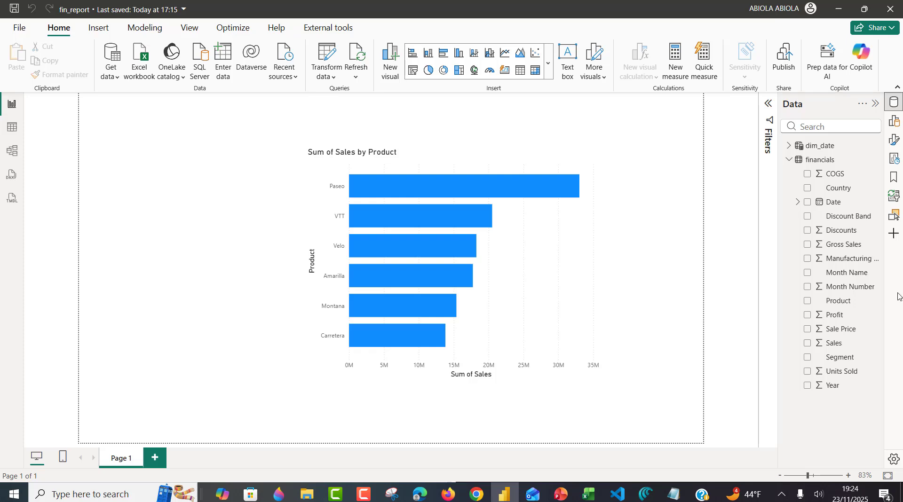
click(834, 202)
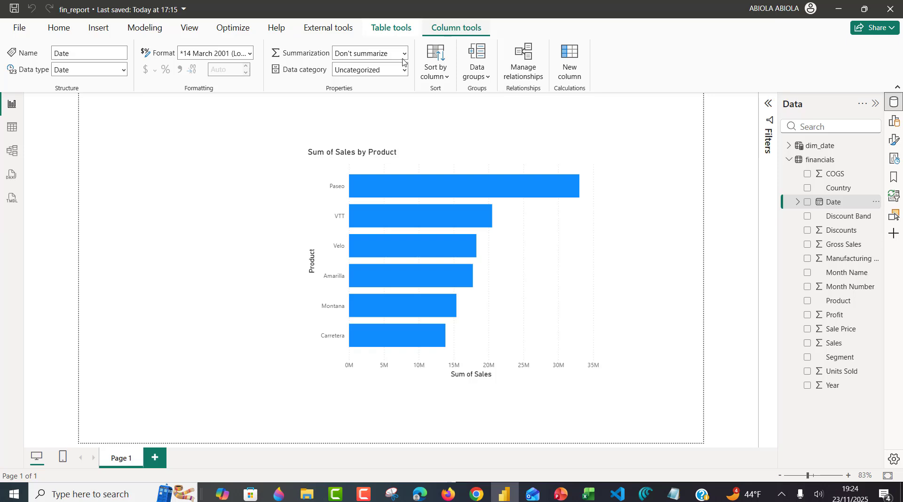
click(250, 53)
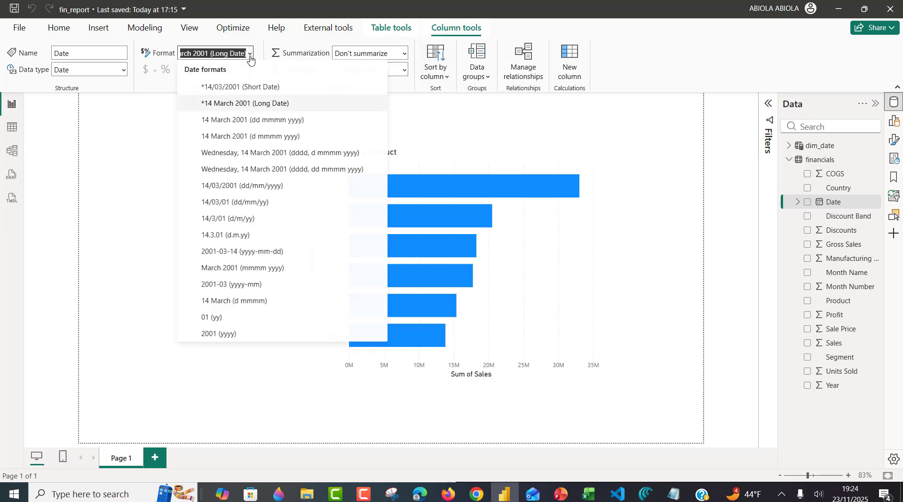
key(Escape)
key(Down)
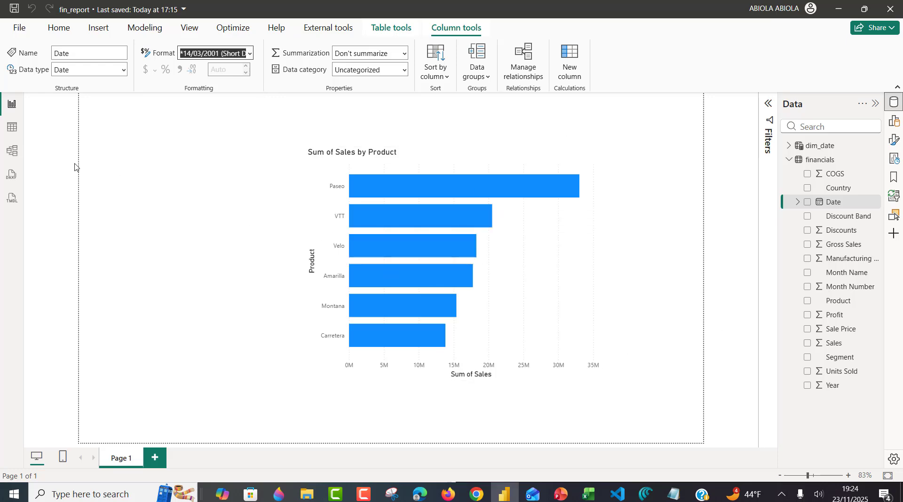
Step: Create an active many-to-one relationship from financials Date to dim_date Date with single cross-filter direction in Model view
click(12, 150)
drag(108, 199, 403, 213)
click(568, 430)
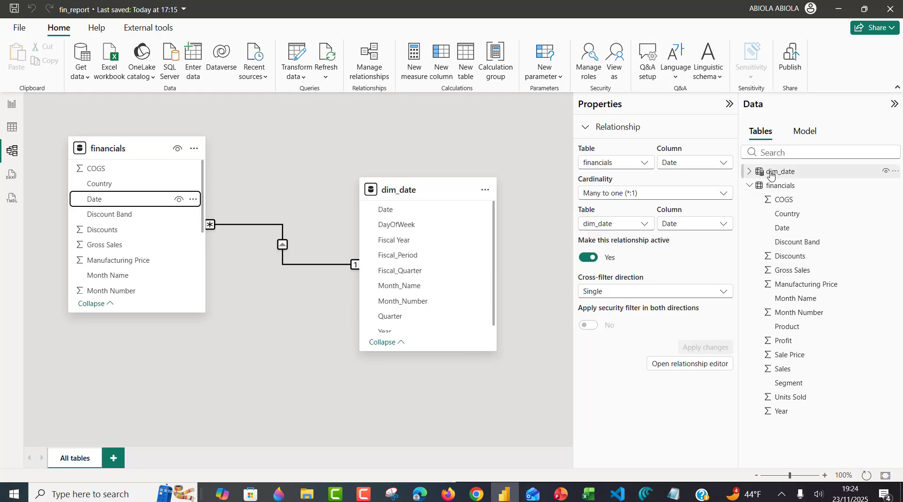
mouse_move(771, 176)
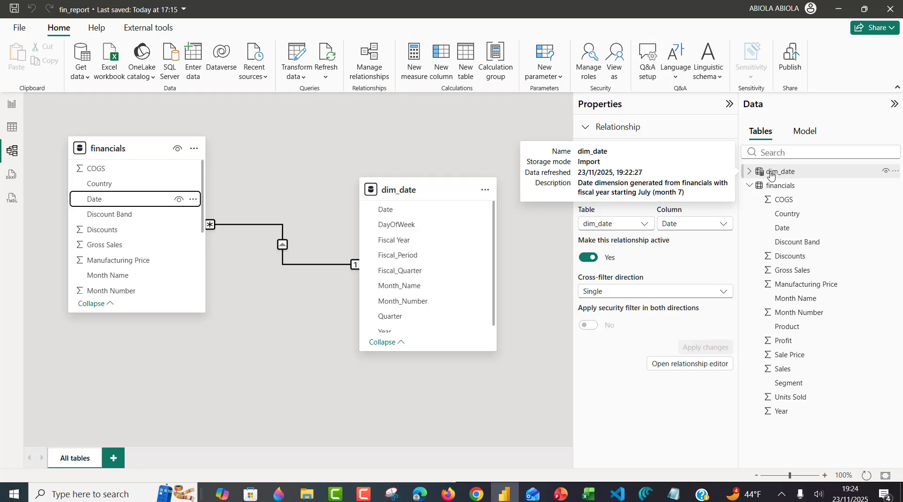
click(317, 428)
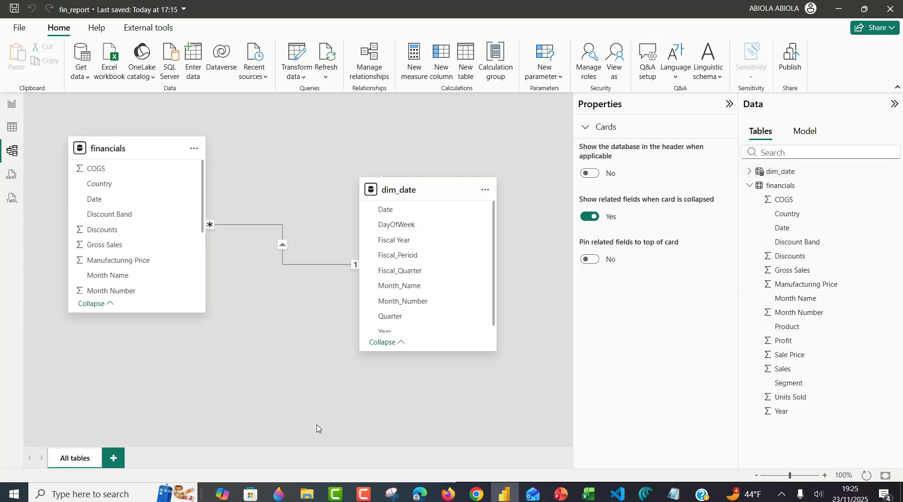
Step: Ask the chat to create a disconnected DAX measure table named my_dax_measure in fin_report, without creating any measures inside it
click(865, 9)
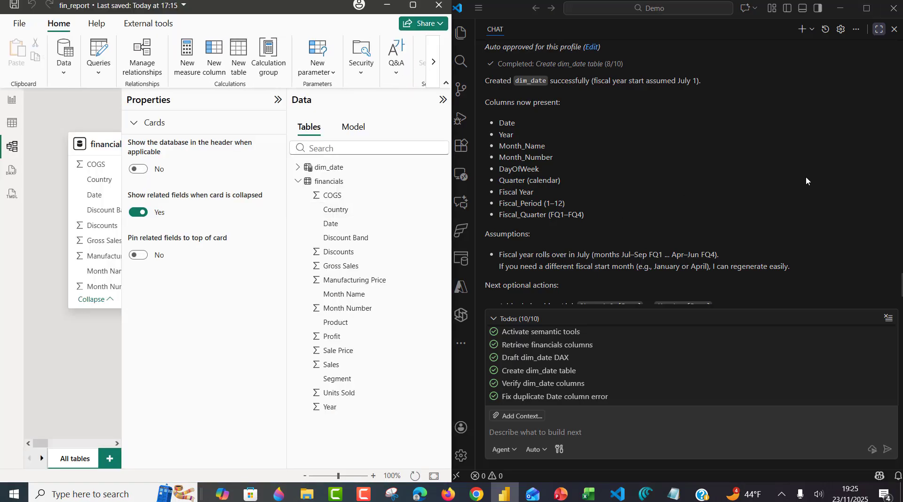
click(533, 438)
key(ctrl+v)
click(532, 435)
text(create a disconnected DAX measure table in the fin_report named my_dax_measure. Don't create any measure inside the my_dax_measure)
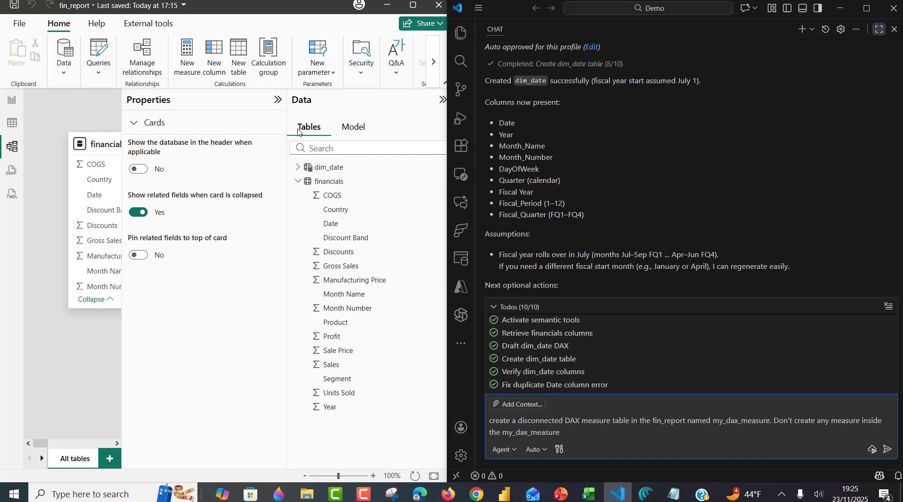
click(299, 183)
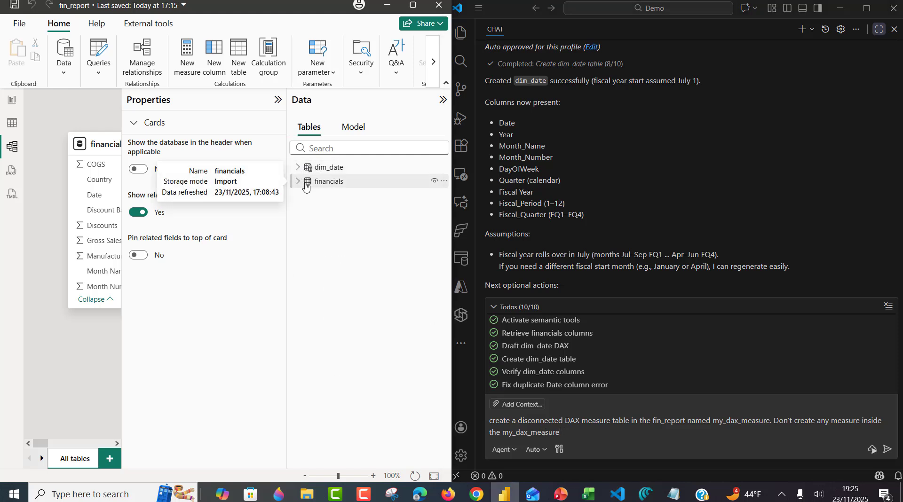
click(588, 432)
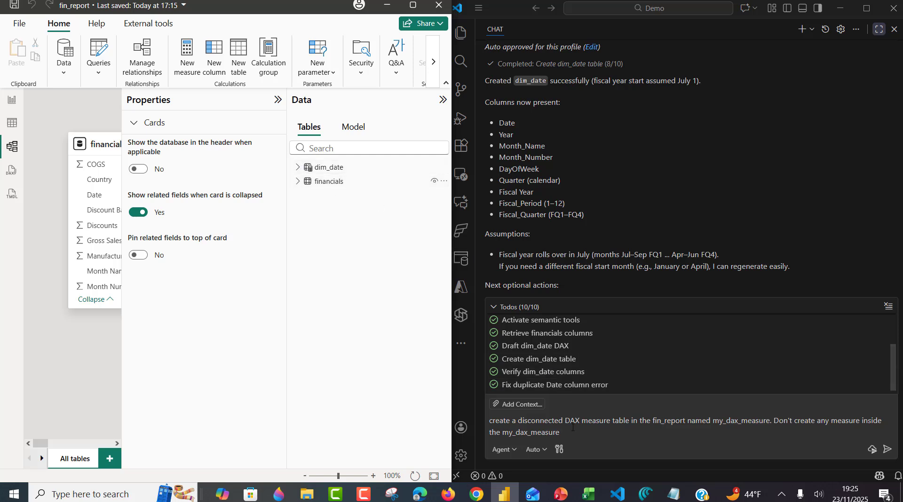
key(ctrl+Return)
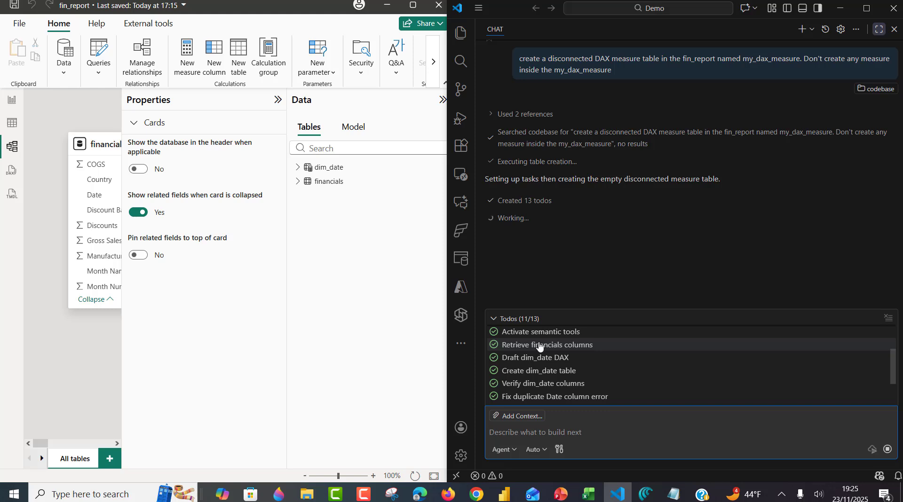
Step: Follow the chat's todos for my_dax_measure, and inspect the new table's fields in Report view in a maximized Power BI window
drag(895, 367, 897, 386)
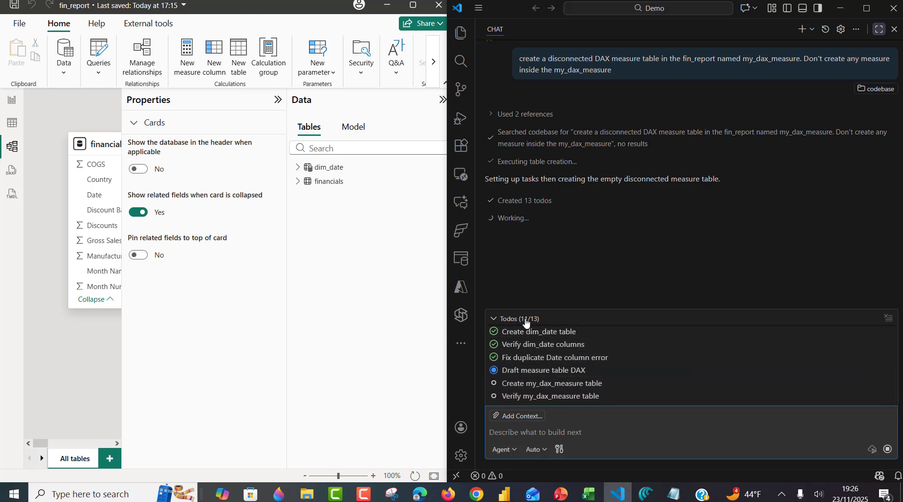
mouse_move(530, 375)
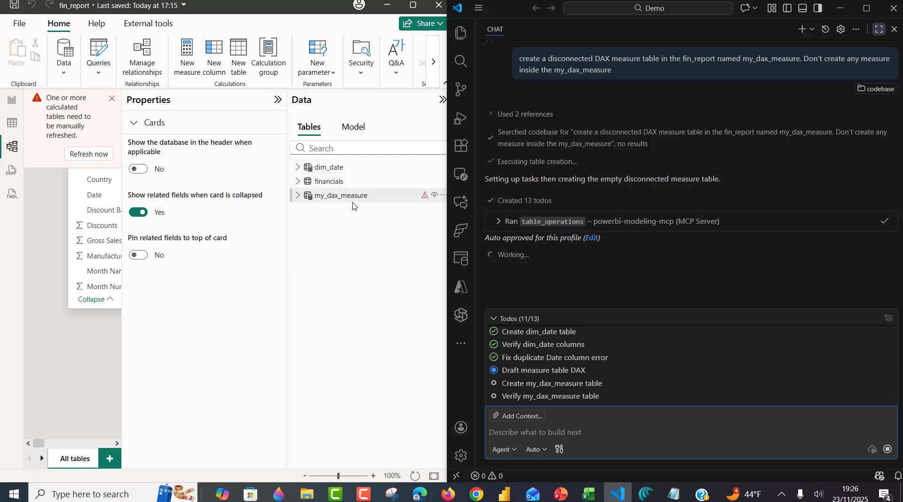
mouse_move(353, 201)
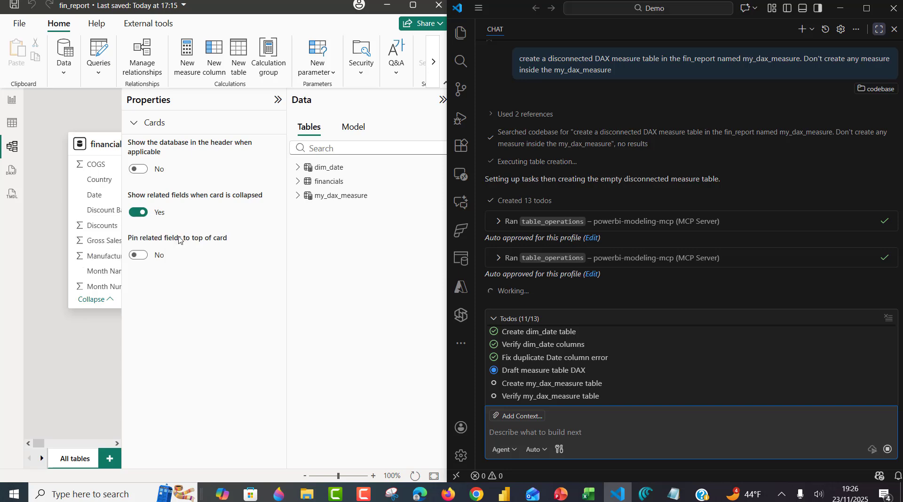
click(10, 101)
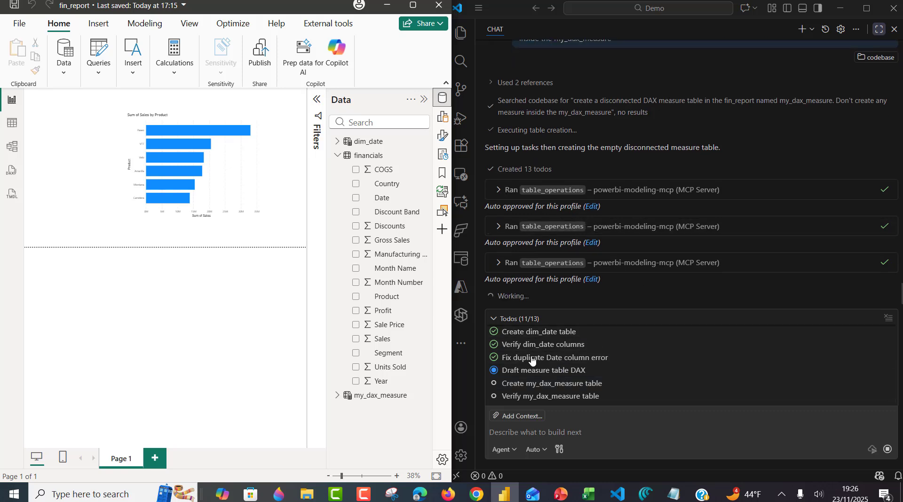
mouse_move(529, 372)
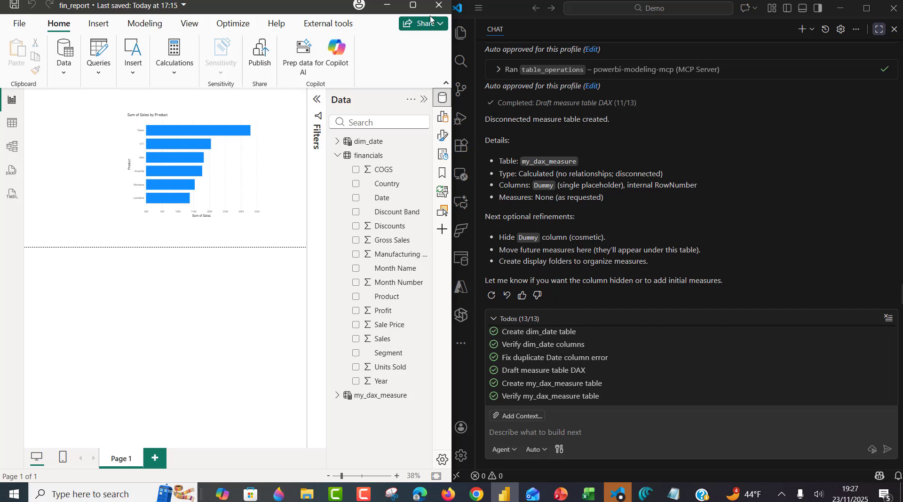
click(413, 5)
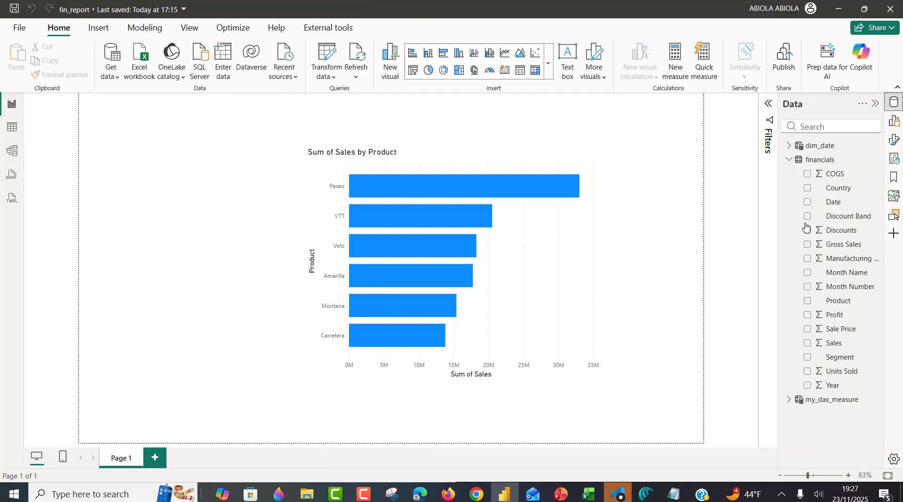
click(790, 400)
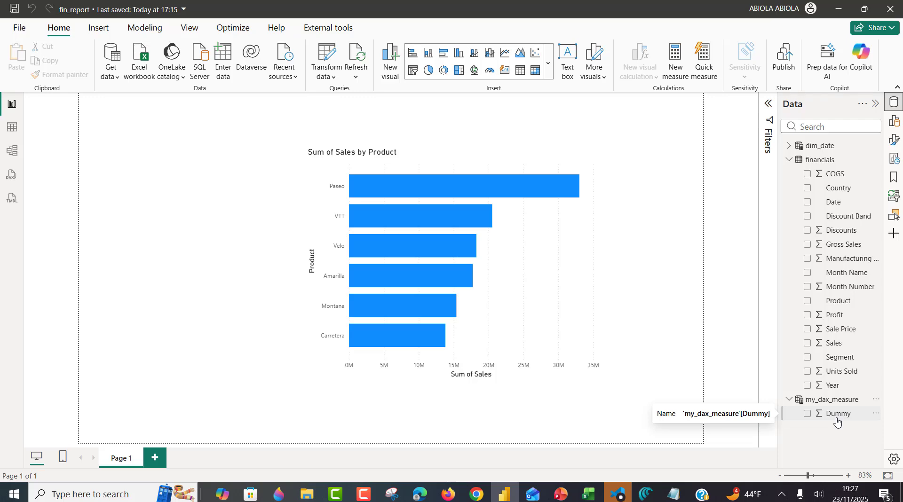
Step: Ask the chat to create Total_Sales, Total_Profit, Total_Unit_Sold, Profit Margin %, and YoY Sales % explicit DAX measures inside my_dax_measure, and dismiss the feedback notification
click(862, 10)
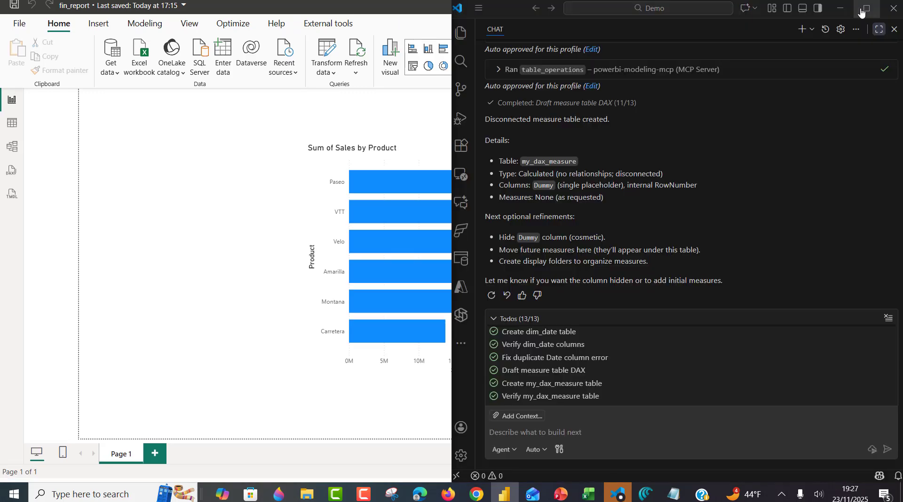
click(521, 426)
text(Create Total_Sales, Total, Total_Profit, Total_Unit_Sold, Profit Margin %, and YoY Sales % DAX explicit measures inside the my_dax_measure)
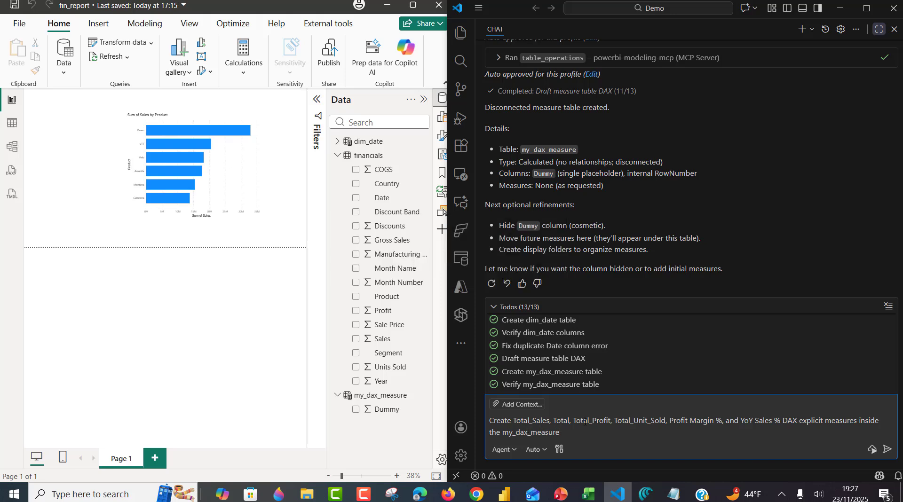
key(BackSpace)
key(BackSpace)
key(BackSpace)
key(BackSpace)
key(BackSpace)
key(BackSpace)
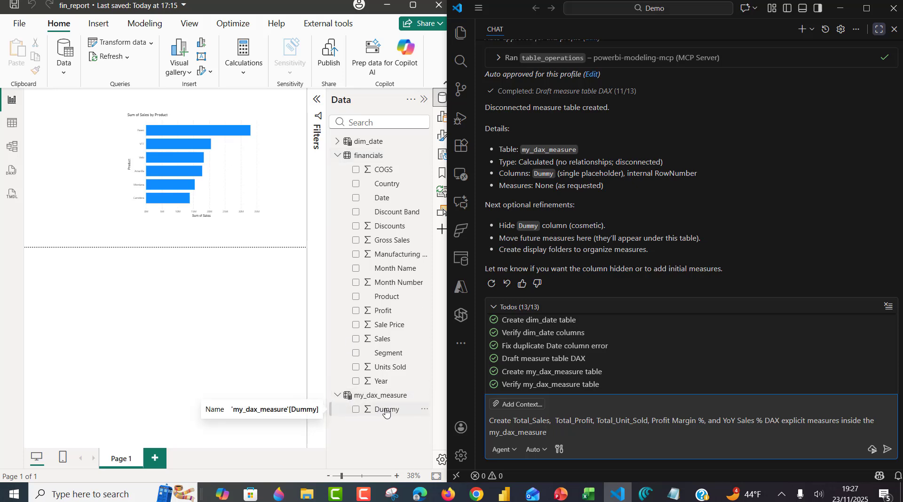
key(ctrl+Return)
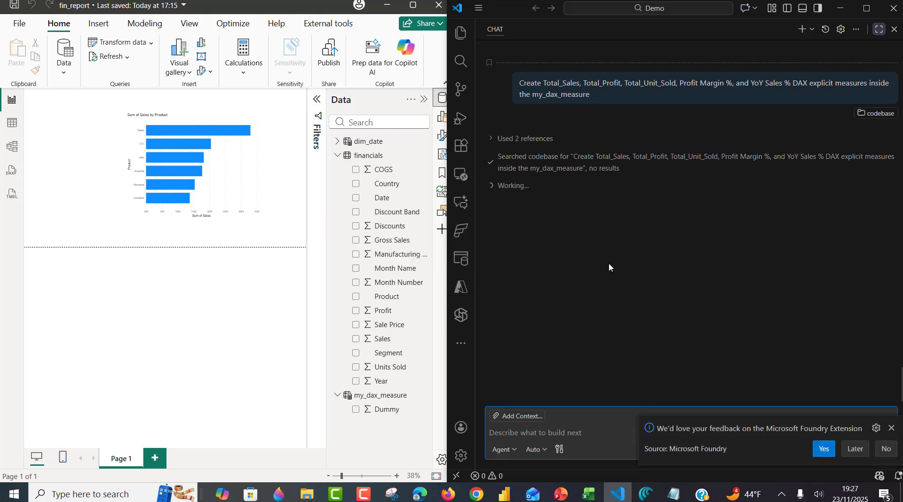
click(891, 428)
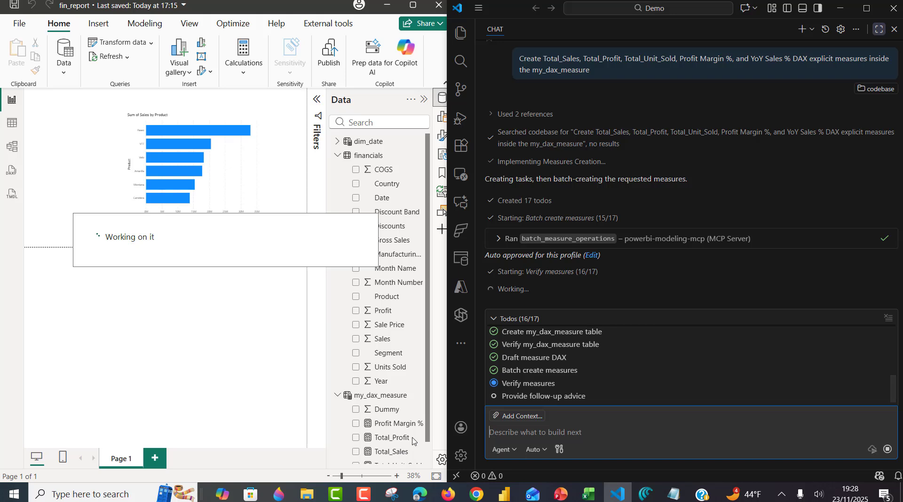
Step: Examine the new measures in my_dax_measure, reviewing the DAX formulas of Total_Profit, Total_Sales, and Total_Unit_Sold in a maximized window
scroll(428, 435, down, 2)
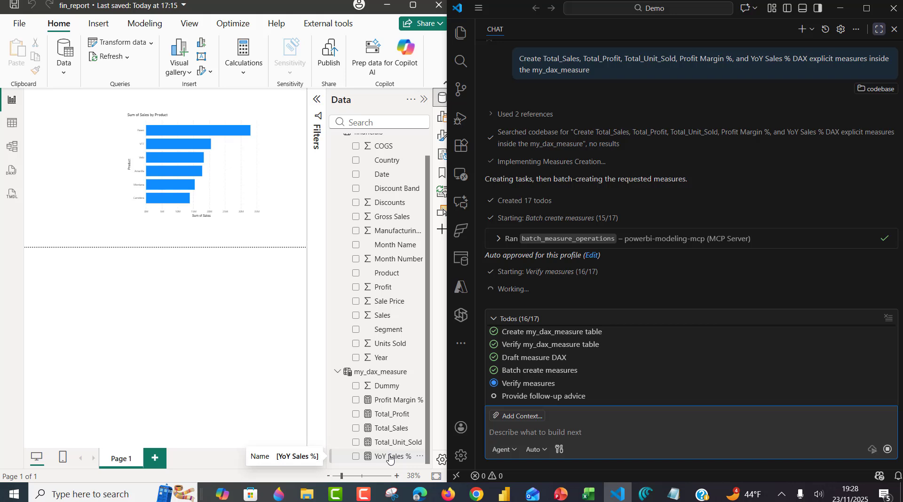
click(413, 5)
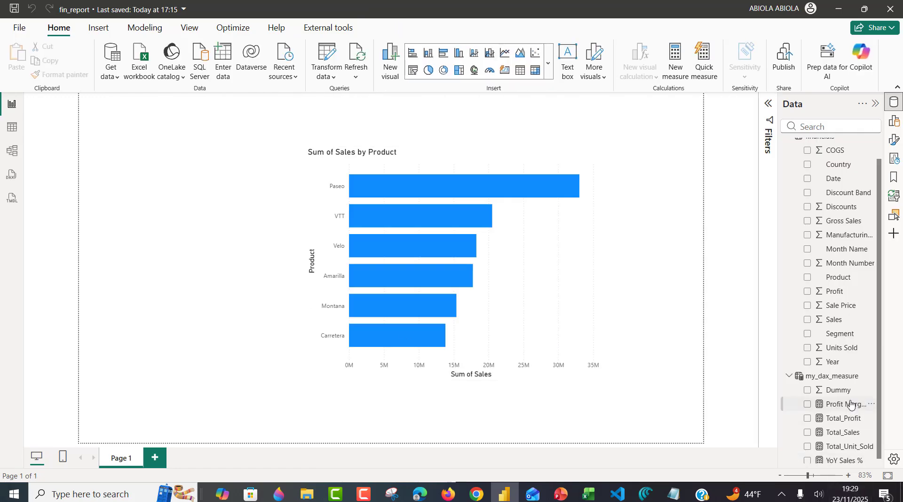
click(844, 418)
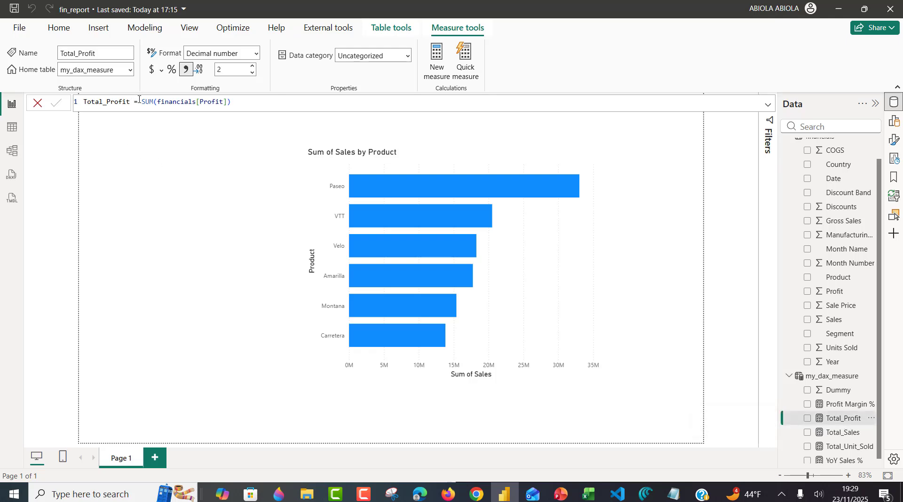
drag(138, 102, 162, 102)
click(835, 435)
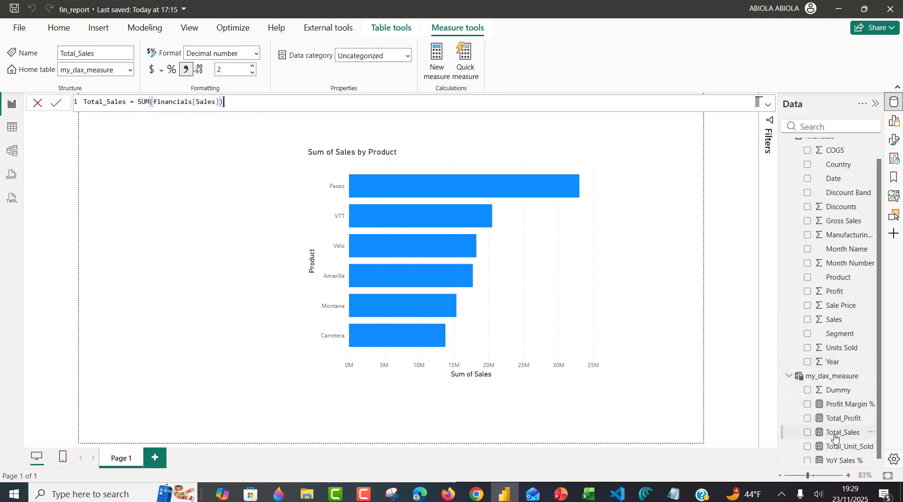
click(845, 447)
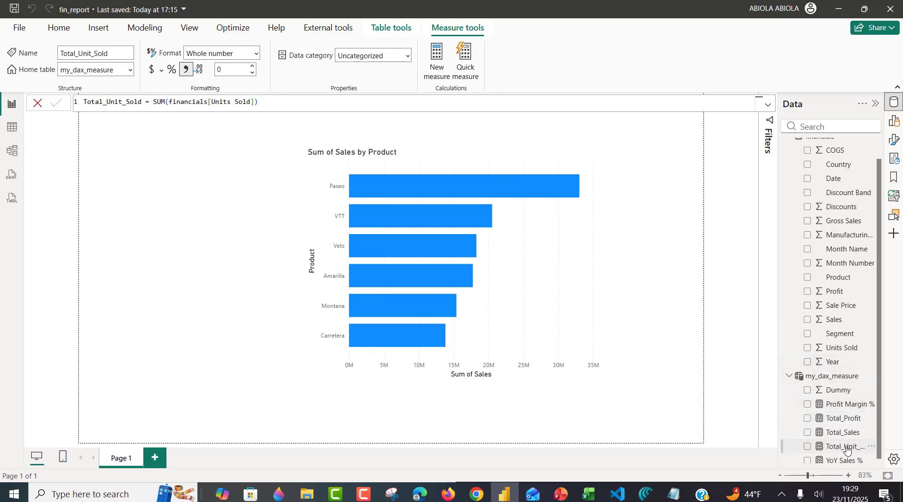
key(Escape)
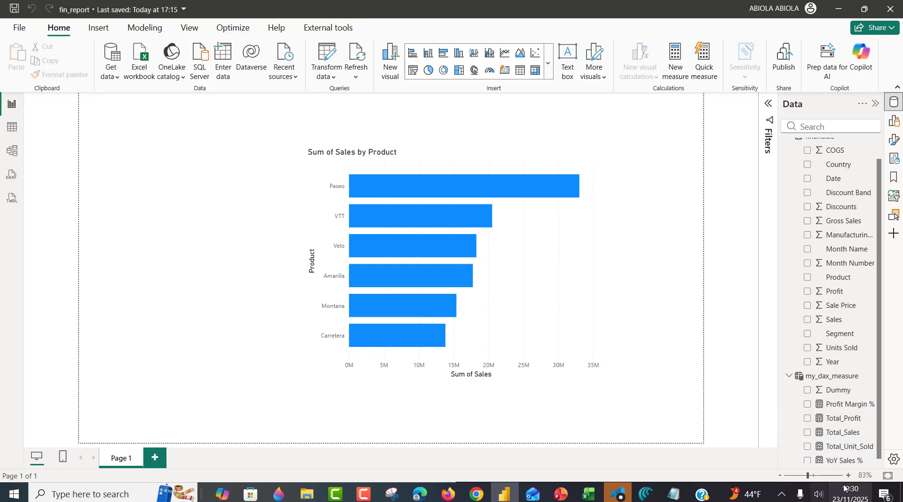
Step: Review the DAX formulas of the YoY Sales % and Profit Margin % measures in my_dax_measure
click(855, 462)
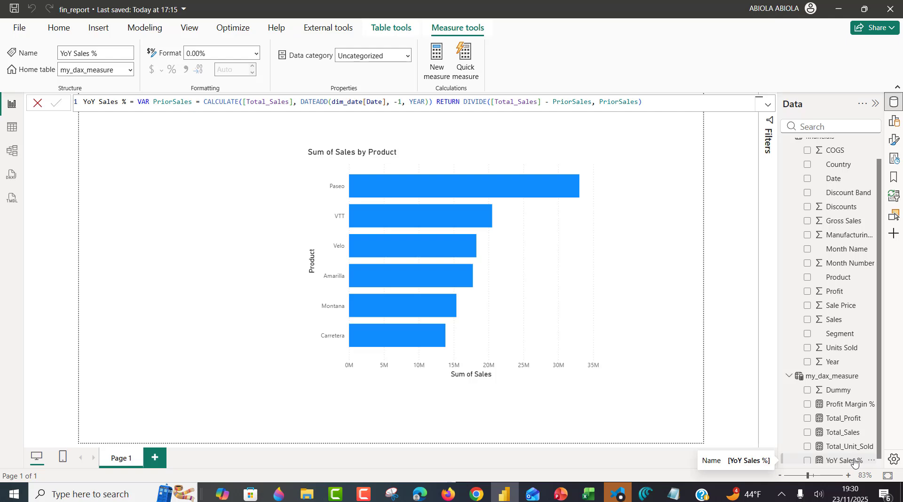
click(163, 103)
drag(163, 102, 710, 107)
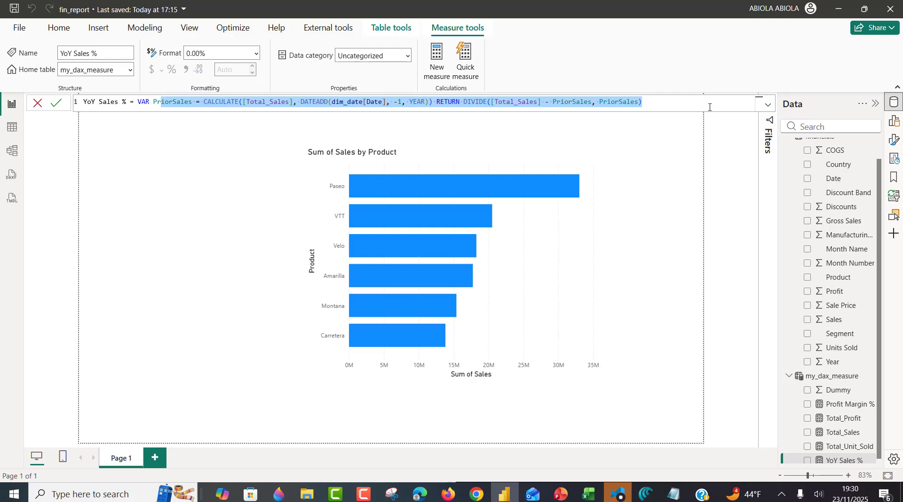
click(844, 406)
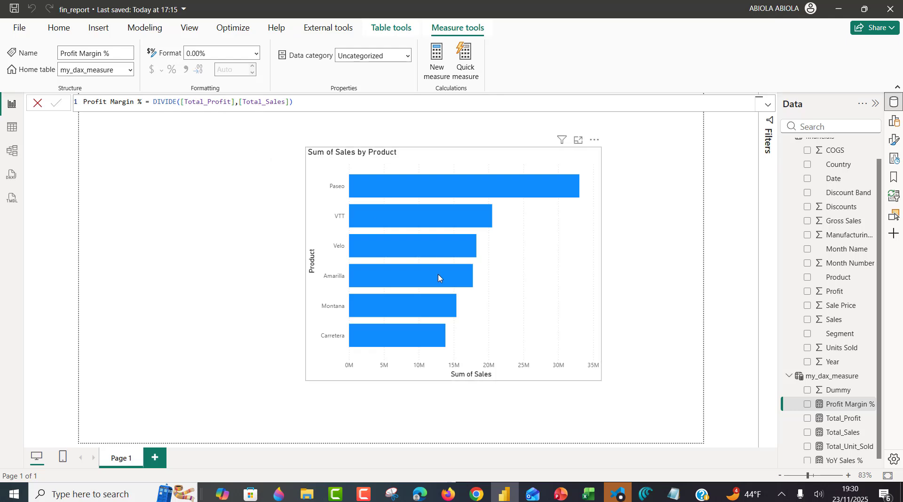
Step: Add a new report page and build a table visual with Segment, Total_Unit_Sold, Total_Sales, and Total_Profit
click(156, 459)
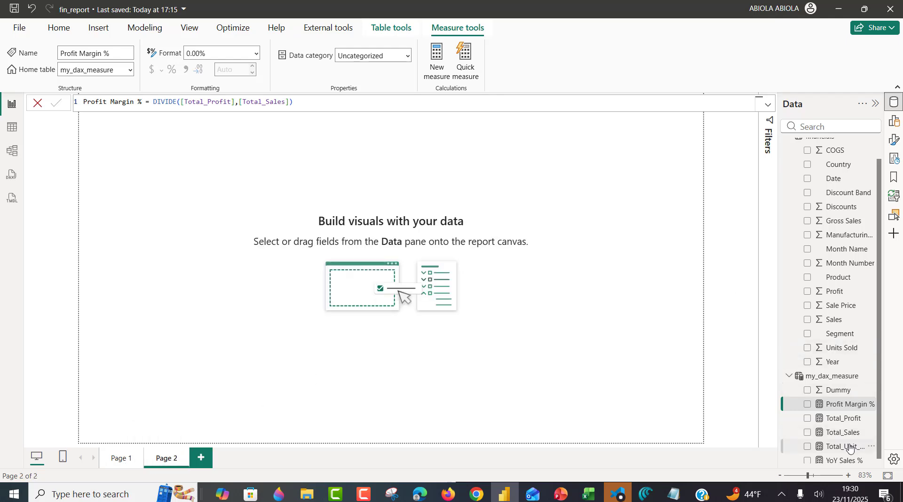
drag(860, 332, 357, 242)
drag(846, 446, 362, 287)
drag(852, 433, 367, 261)
click(551, 219)
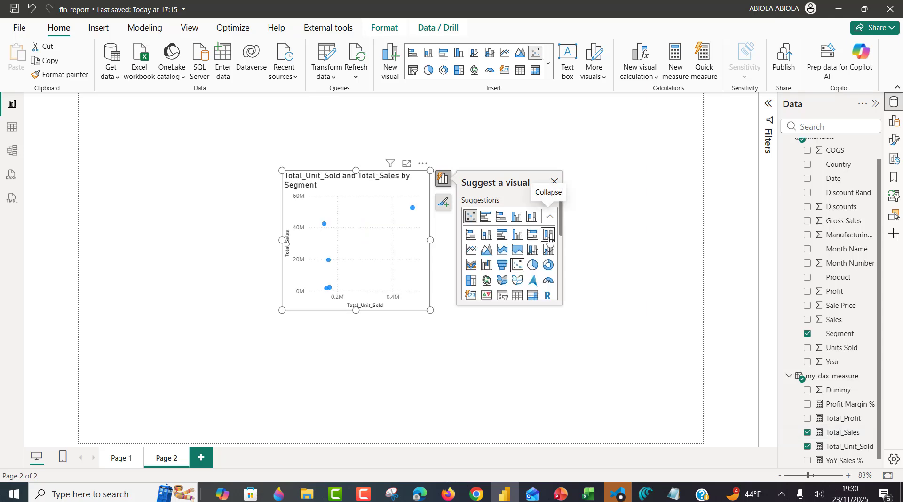
click(517, 295)
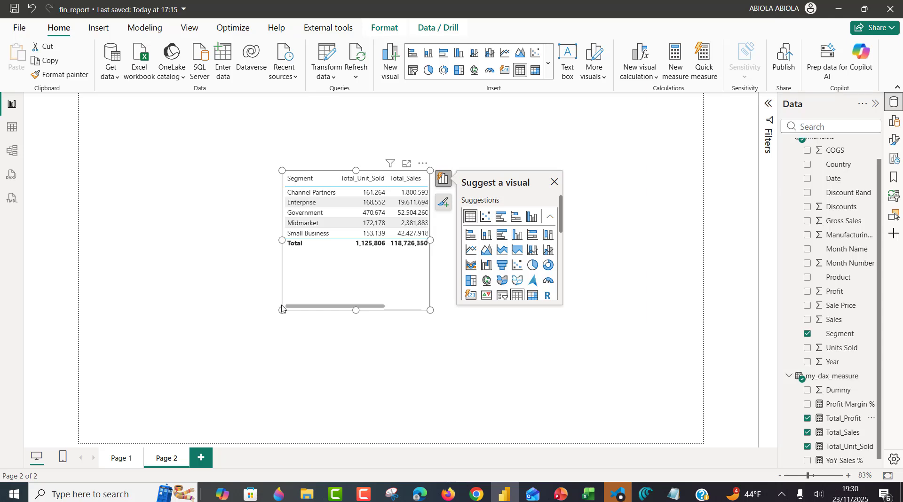
Step: Enlarge the segment table and add the YoY Sales % and Profit Margin % measures as columns
drag(281, 310, 102, 372)
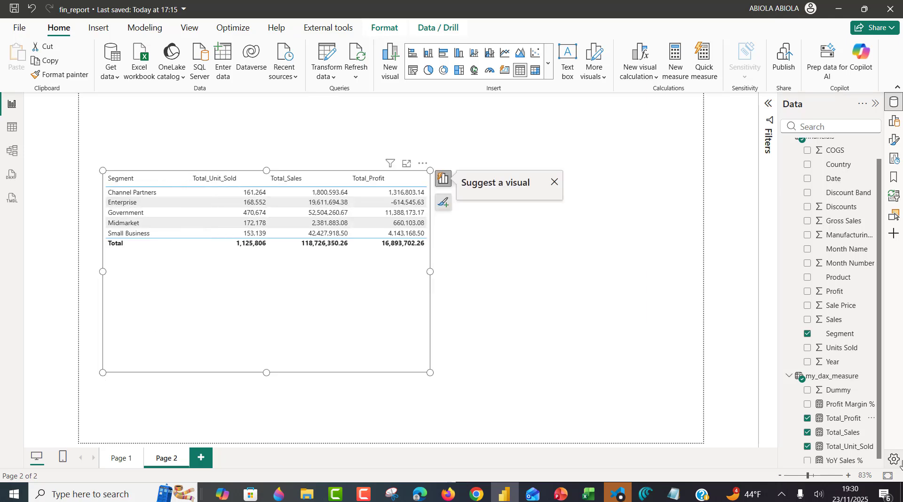
drag(831, 461, 206, 306)
drag(849, 405, 348, 313)
drag(429, 273, 509, 276)
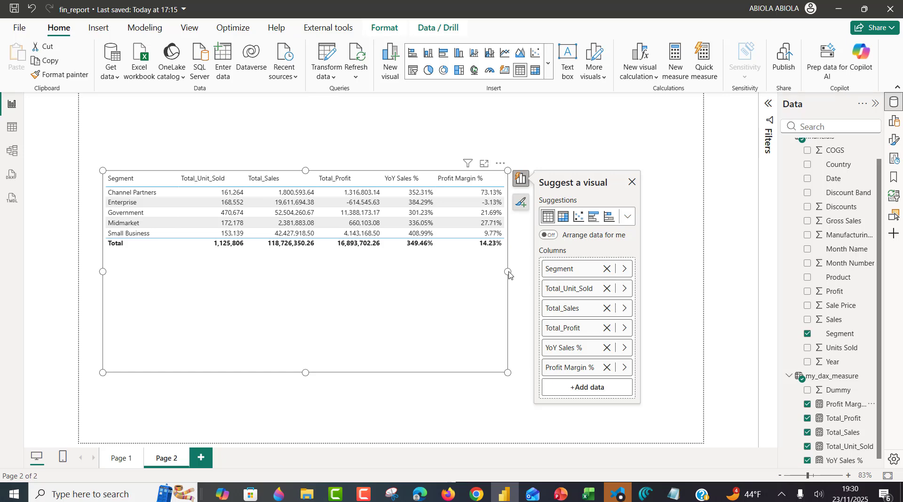
Step: Ask the chat to also create the Avg Unit Price and Gross Margin % DAX measures, and deselect the table visual in Power BI
click(559, 432)
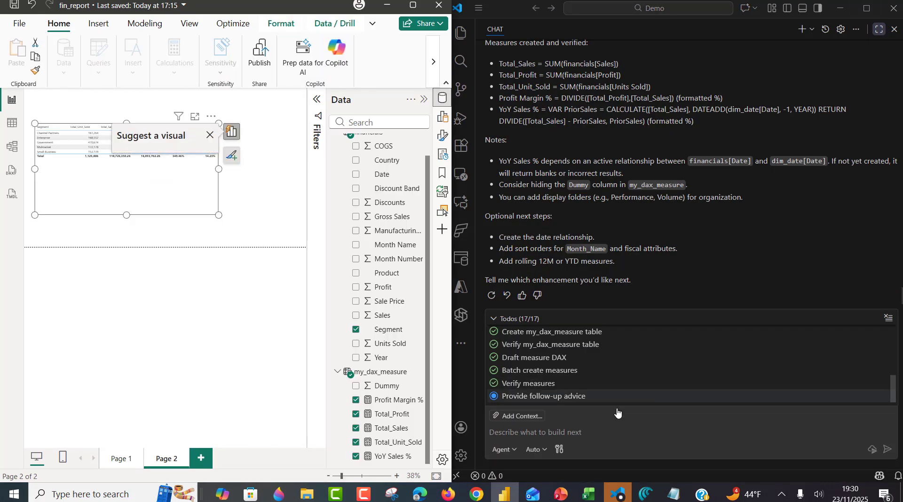
text(Create Total_Sales, Total, Total_Profit, Total_Unit_Sold, Profit Margin %, and YoY Sales % DAX explicit measures inside the my_dax_measure)
key(ctrl+z)
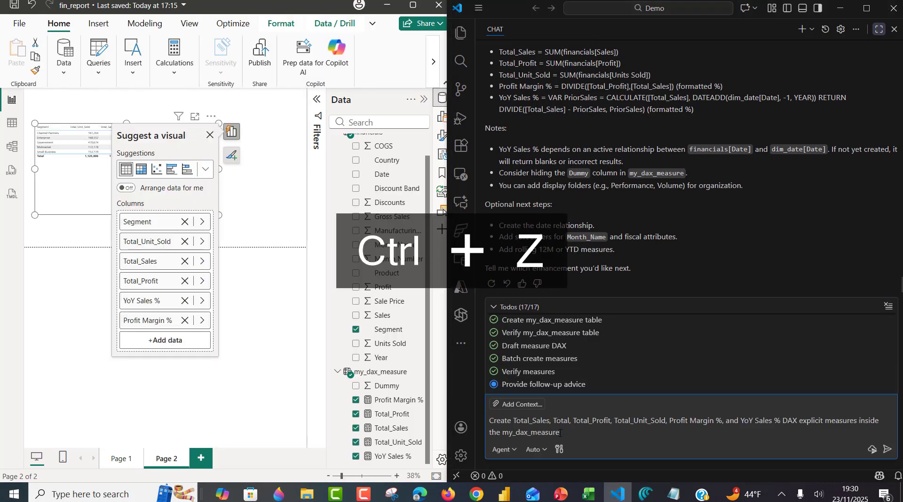
key(ctrl+v)
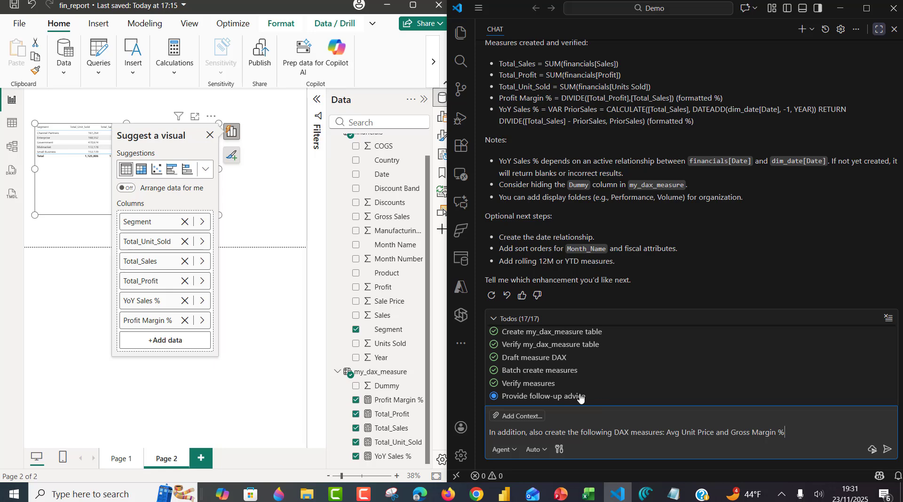
key(ctrl+Return)
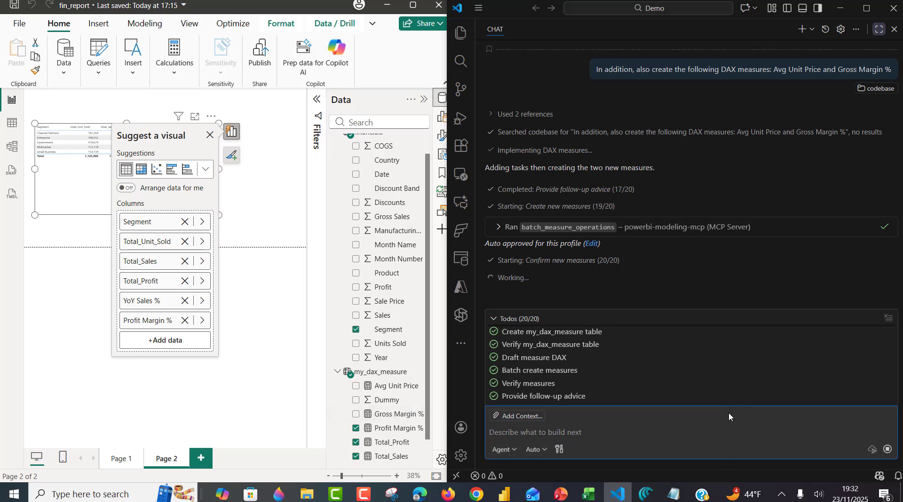
click(395, 414)
click(282, 401)
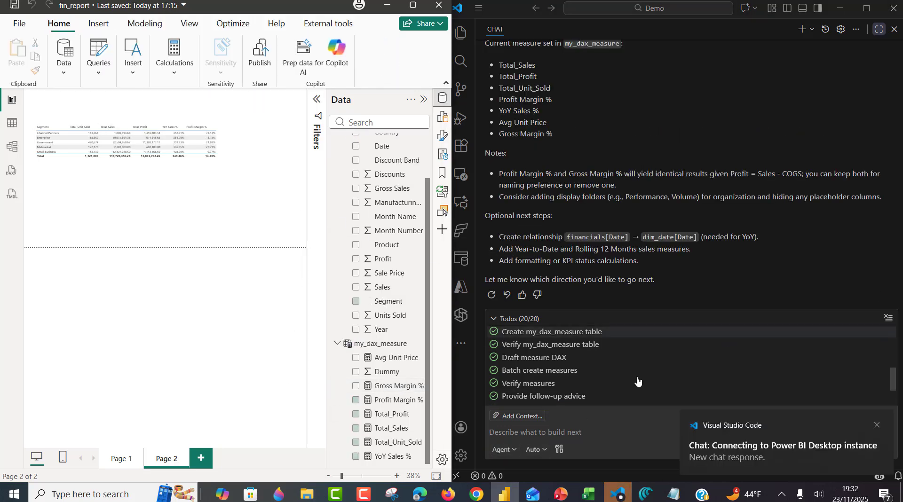